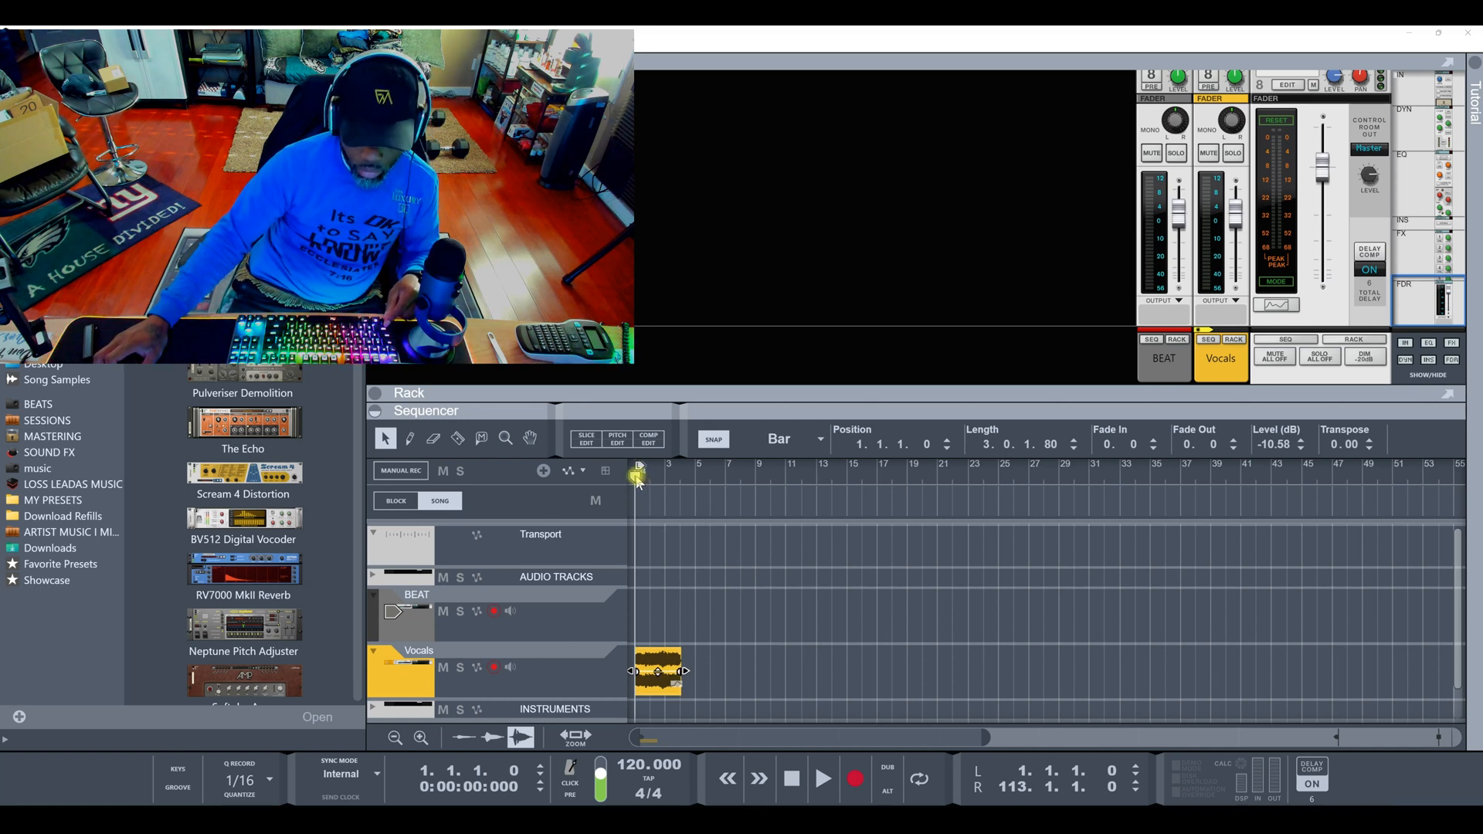
# - Duplicate the Vocals track four times, including its audio clip
pyautogui.scroll(3, 636, 473)
pyautogui.scroll(-1, 676, 497)
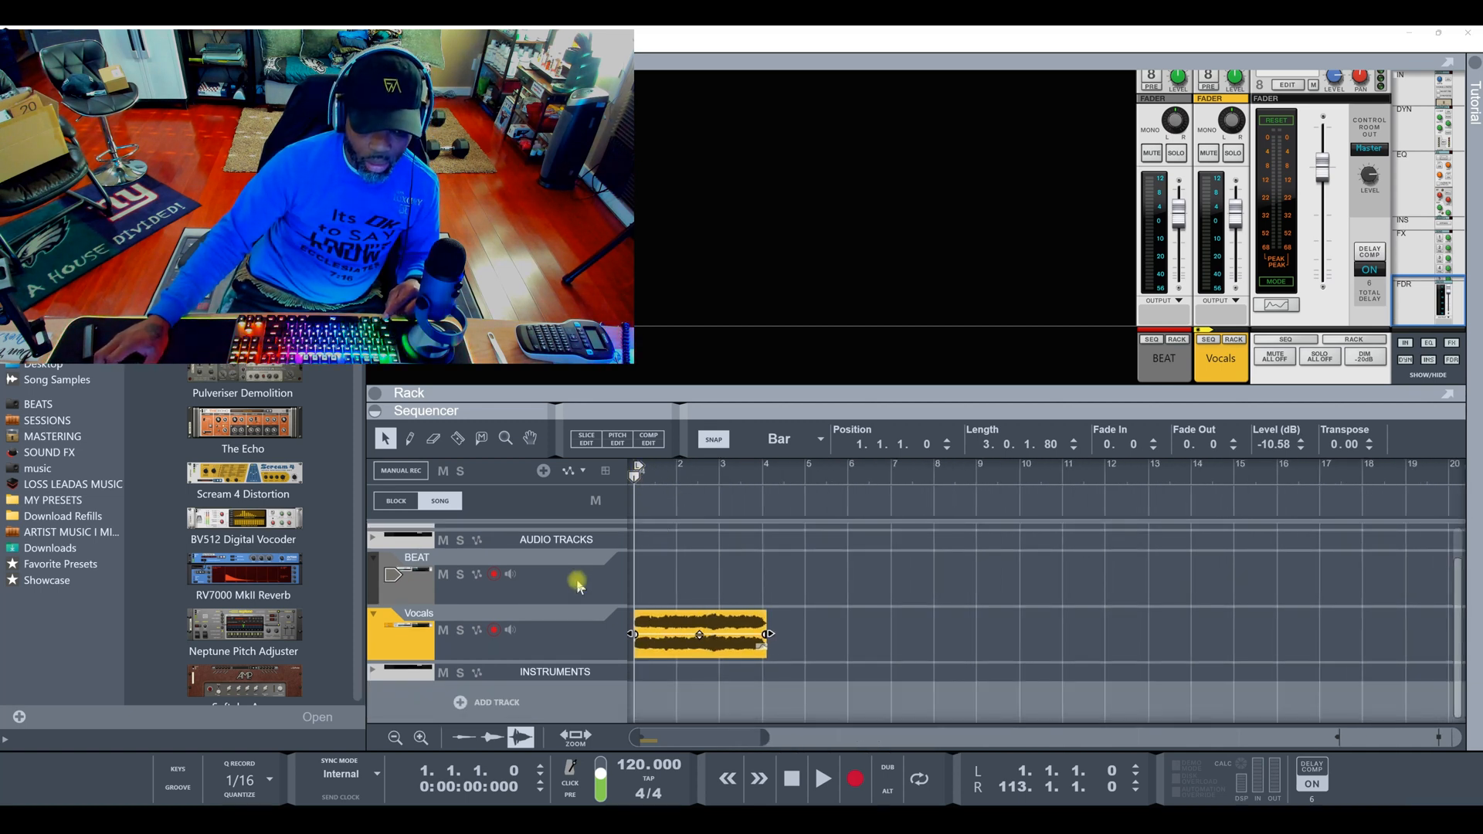
pyautogui.click(495, 615)
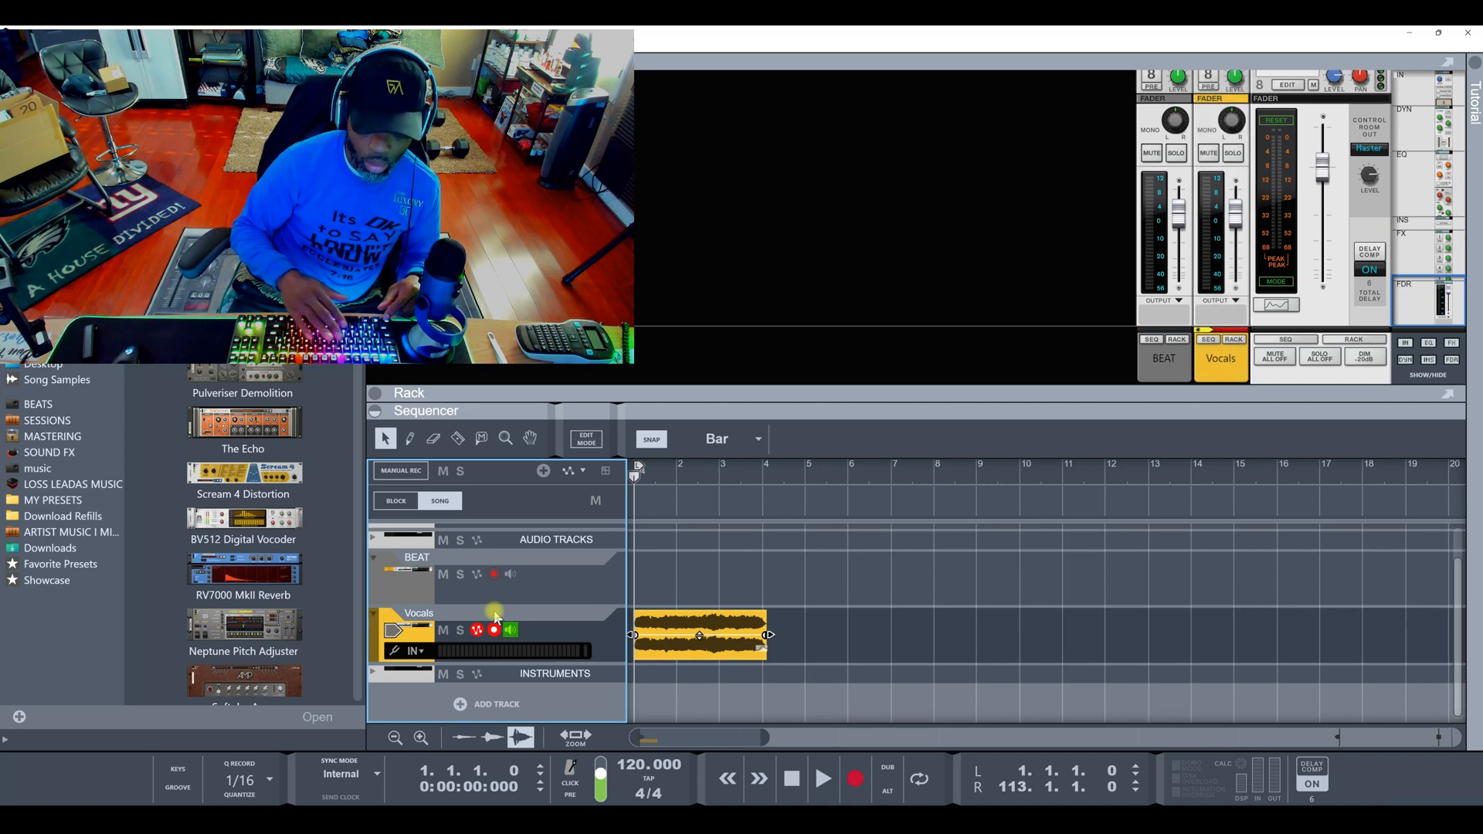
pyautogui.rightClick(495, 615)
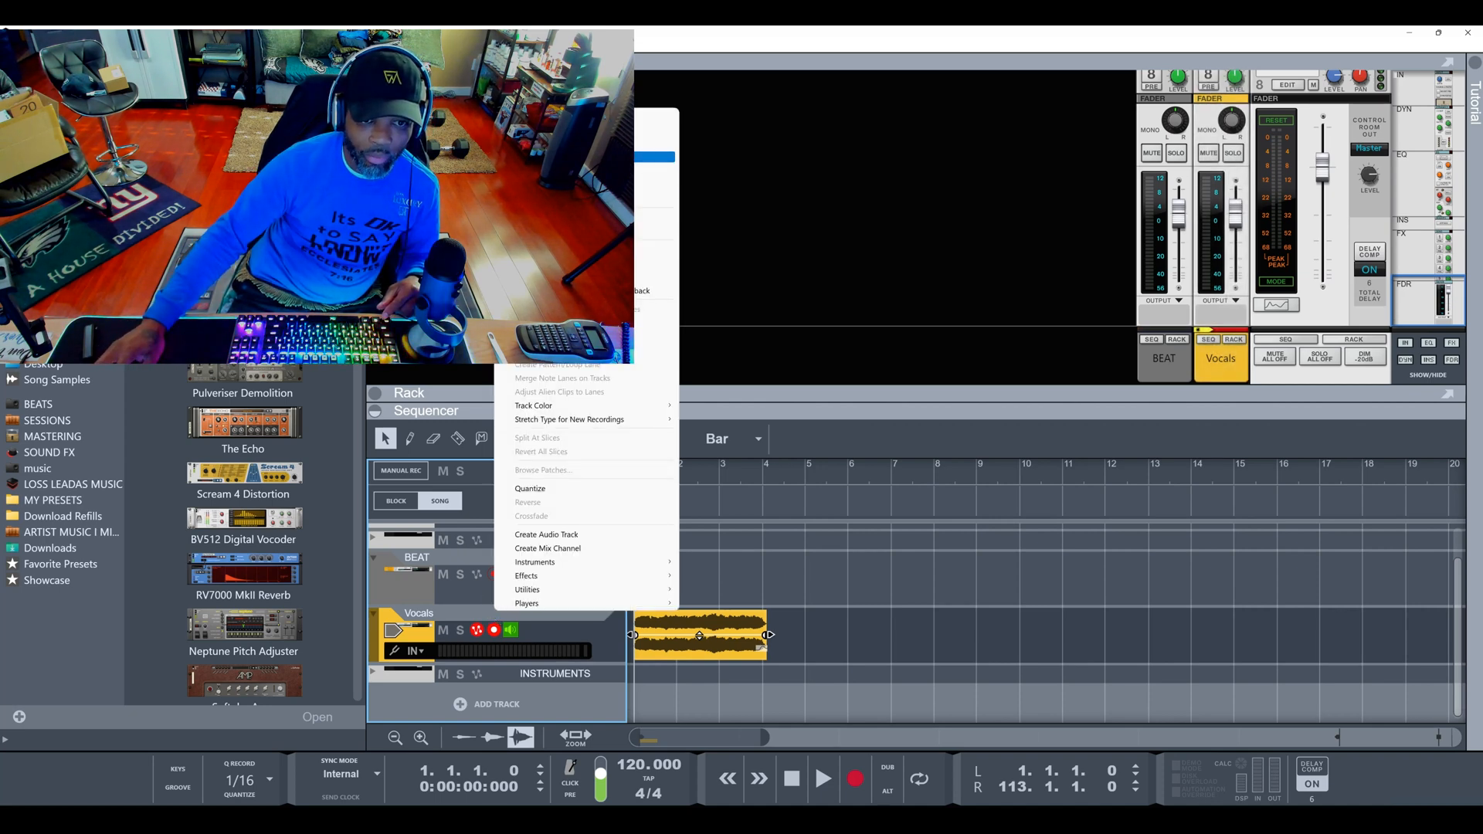
pyautogui.click(580, 198)
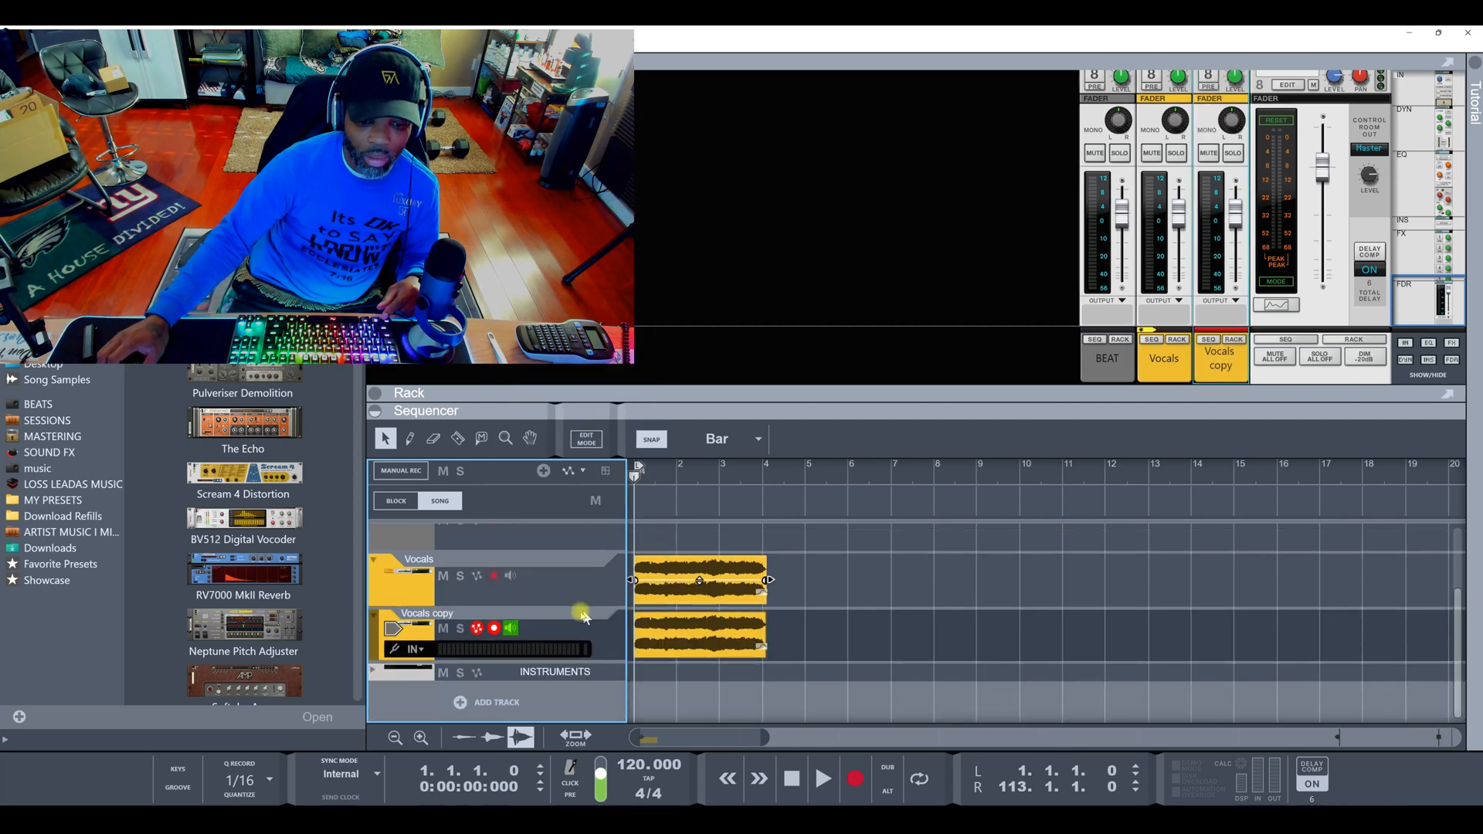
pyautogui.rightClick(581, 616)
pyautogui.click(618, 229)
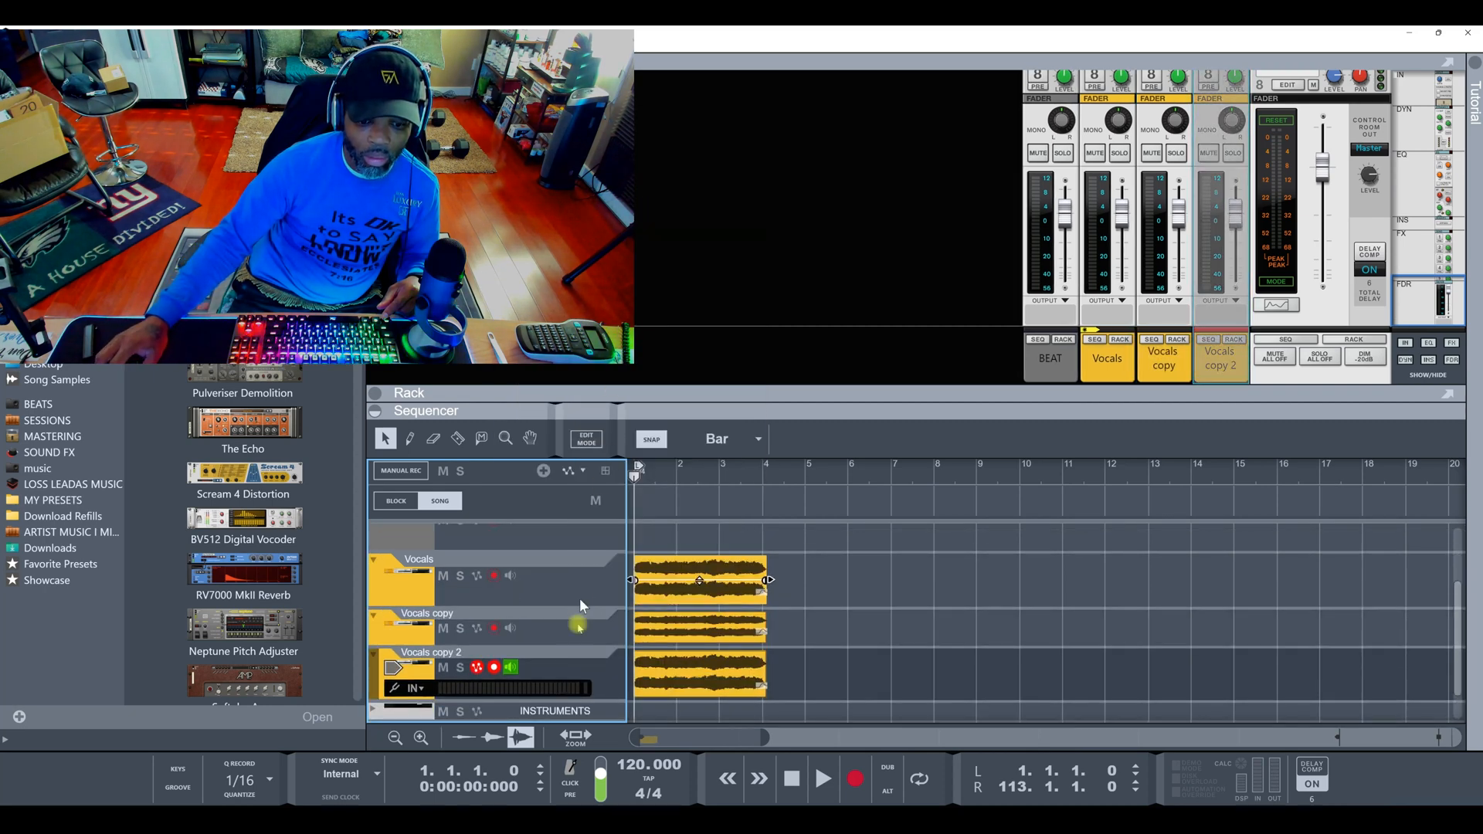
pyautogui.rightClick(569, 653)
pyautogui.click(618, 232)
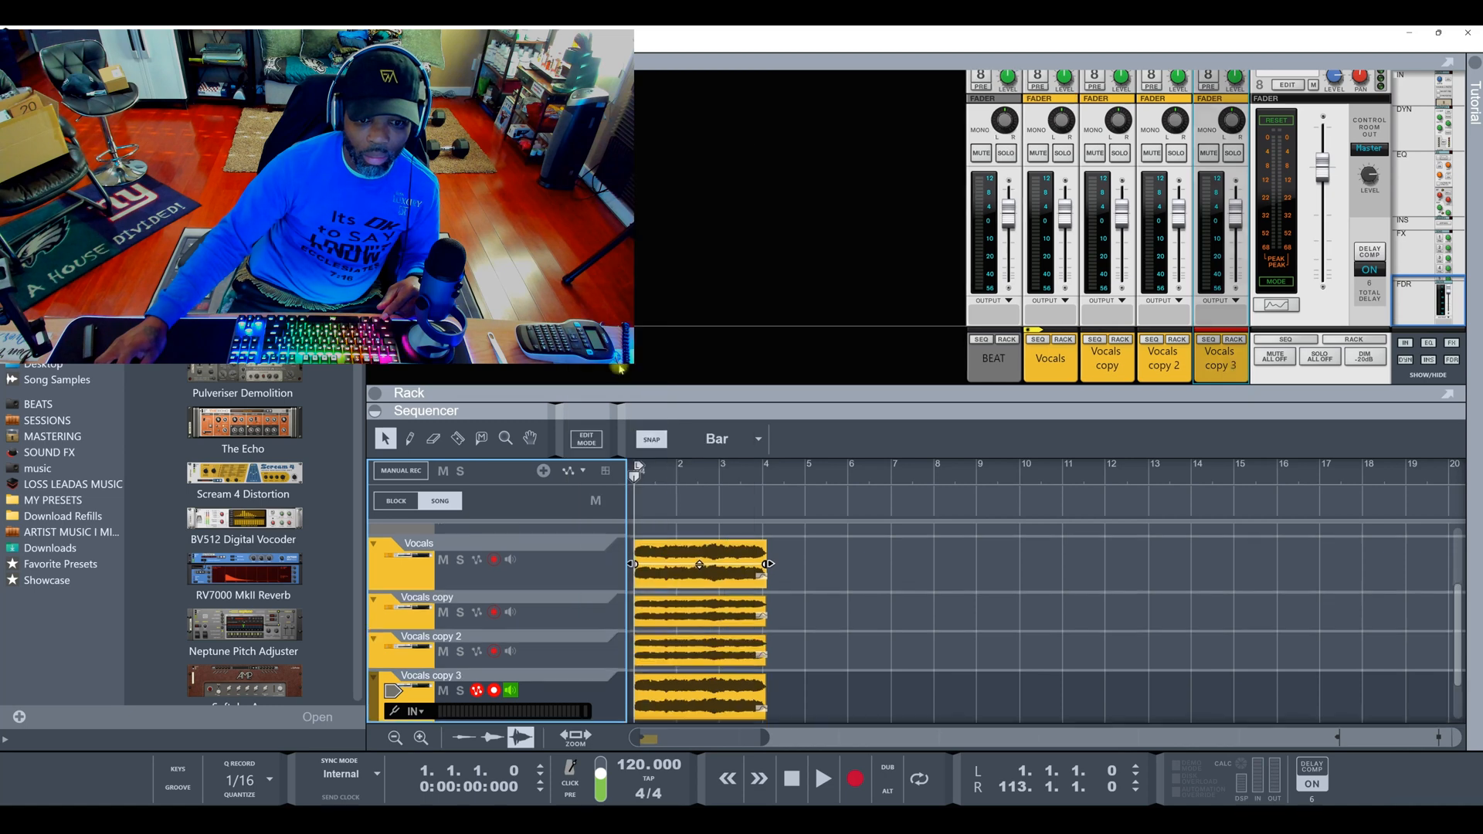
pyautogui.scroll(-2, 563, 613)
pyautogui.rightClick(563, 613)
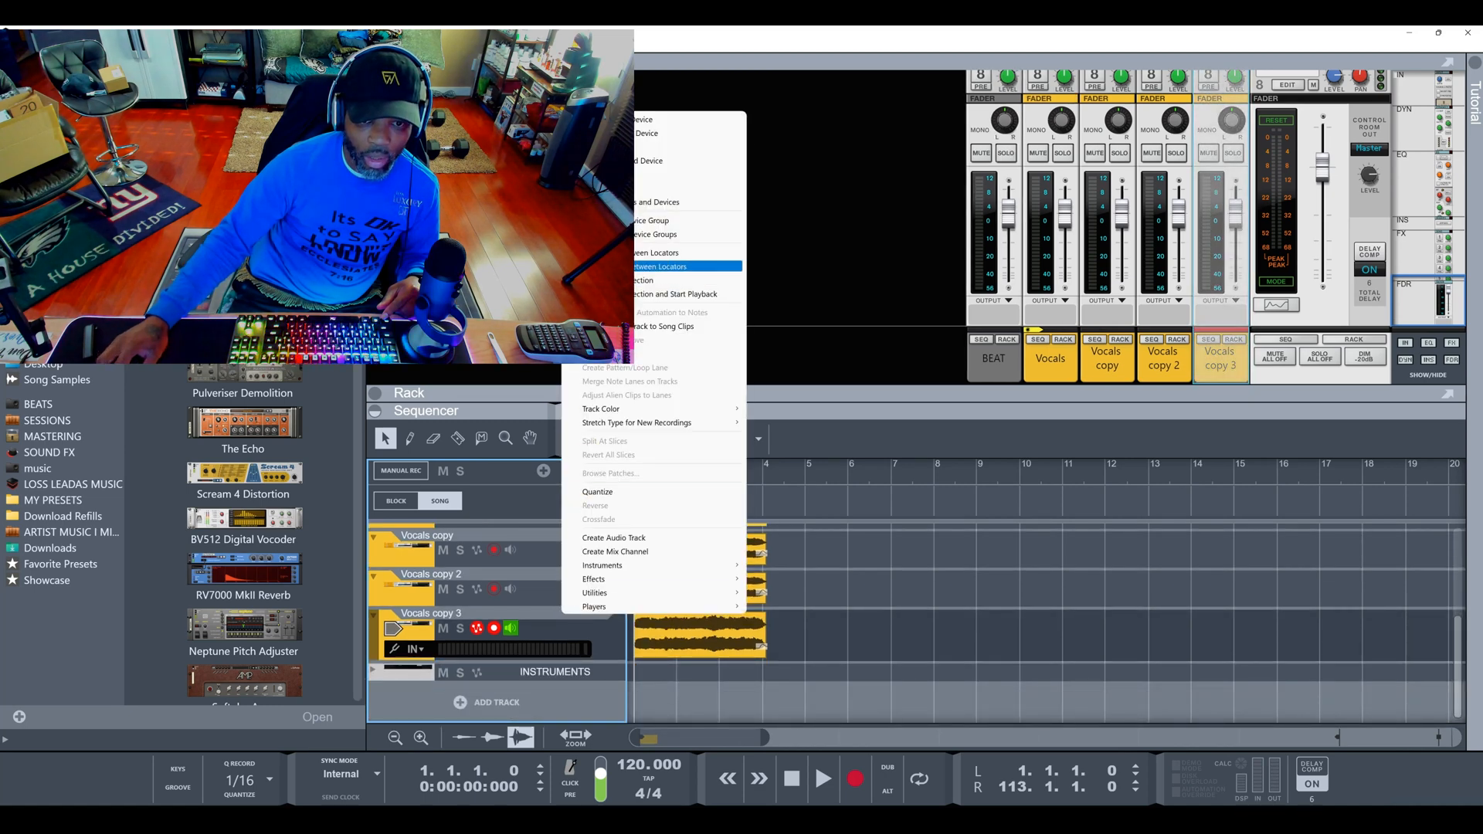
pyautogui.click(611, 280)
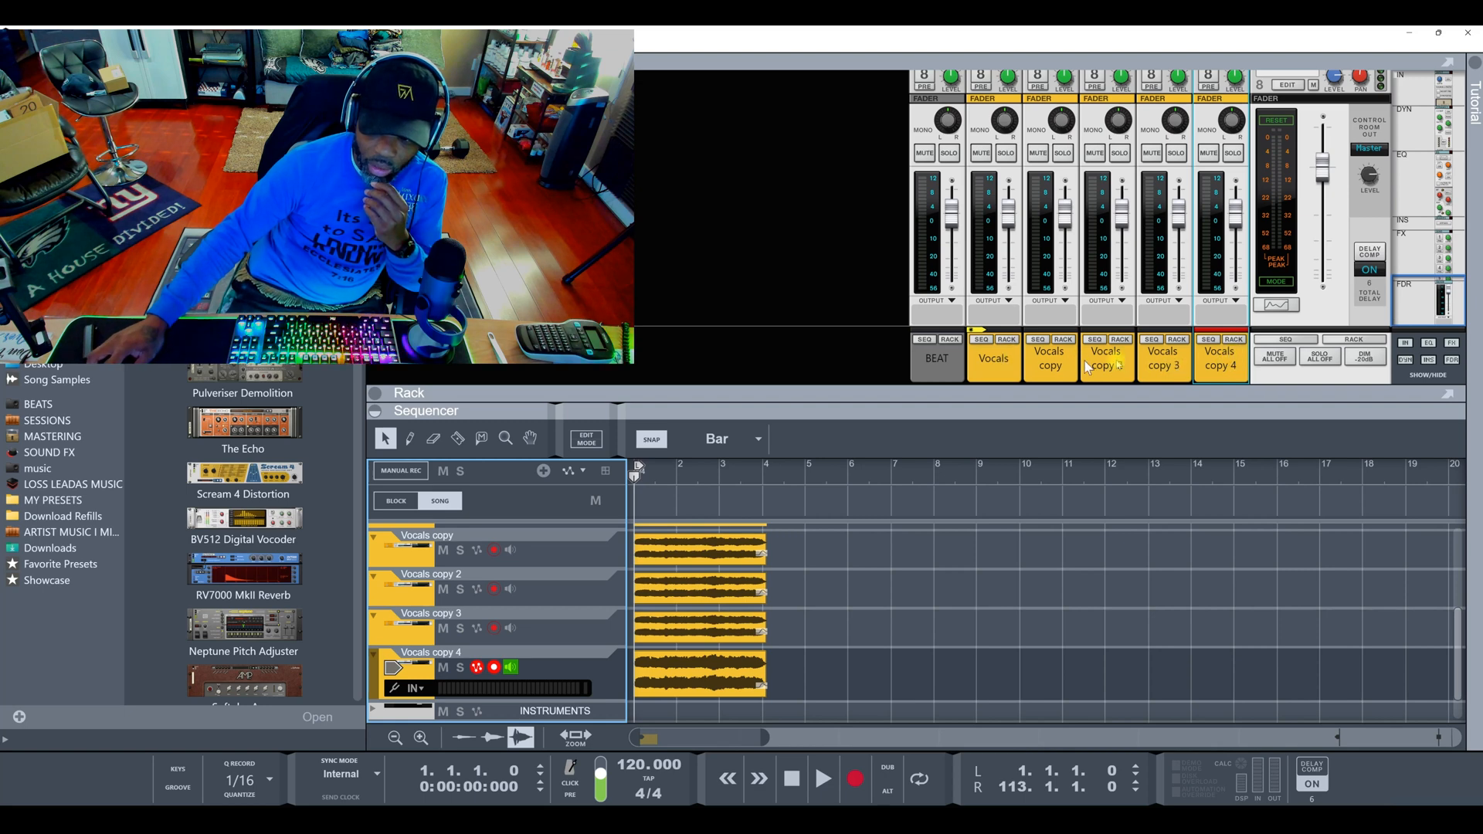
# - Route the Vocals channel and its four copies to a new output bus
pyautogui.click(1004, 369)
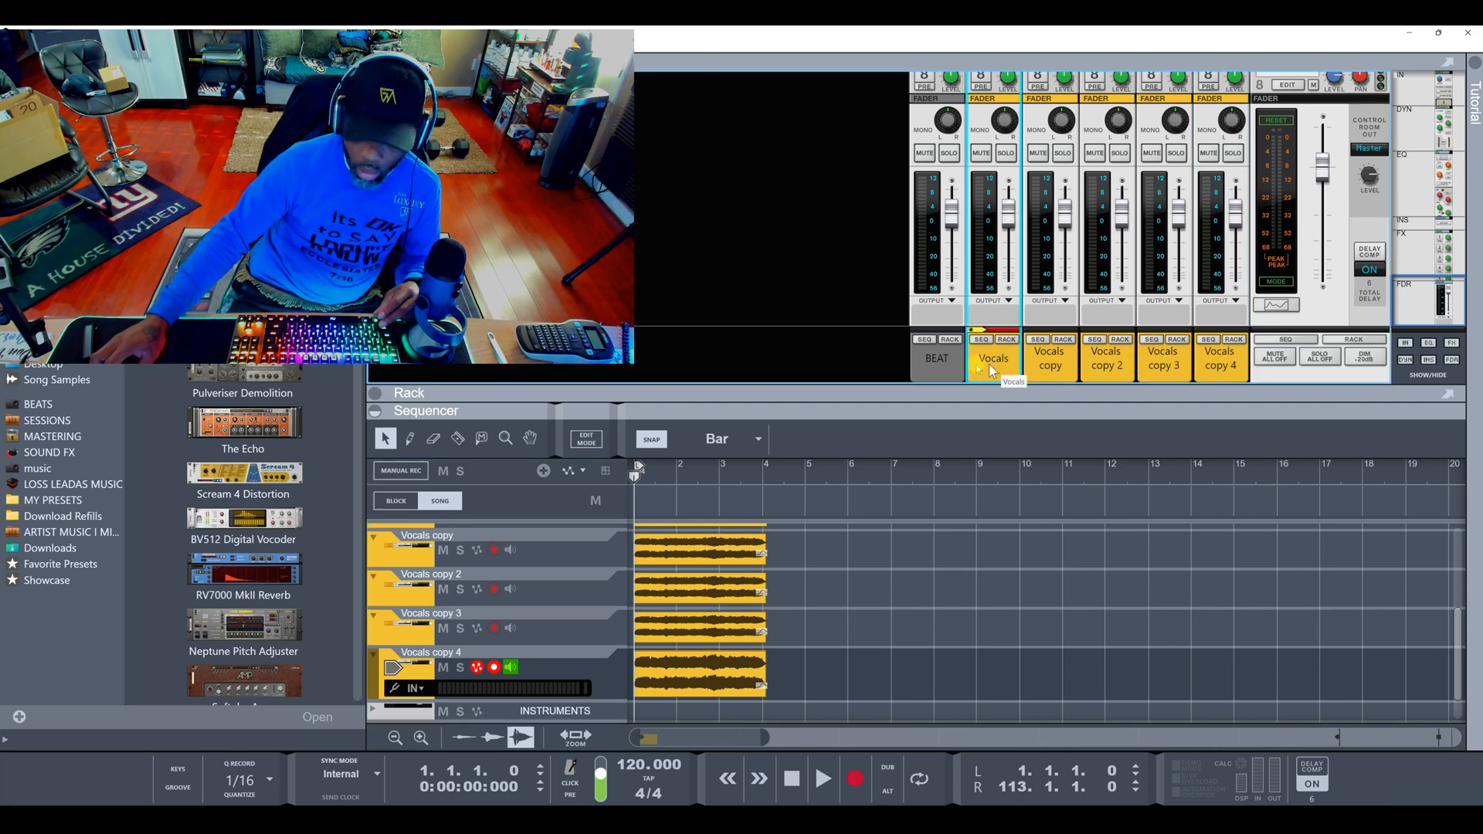
pyautogui.click(1220, 371)
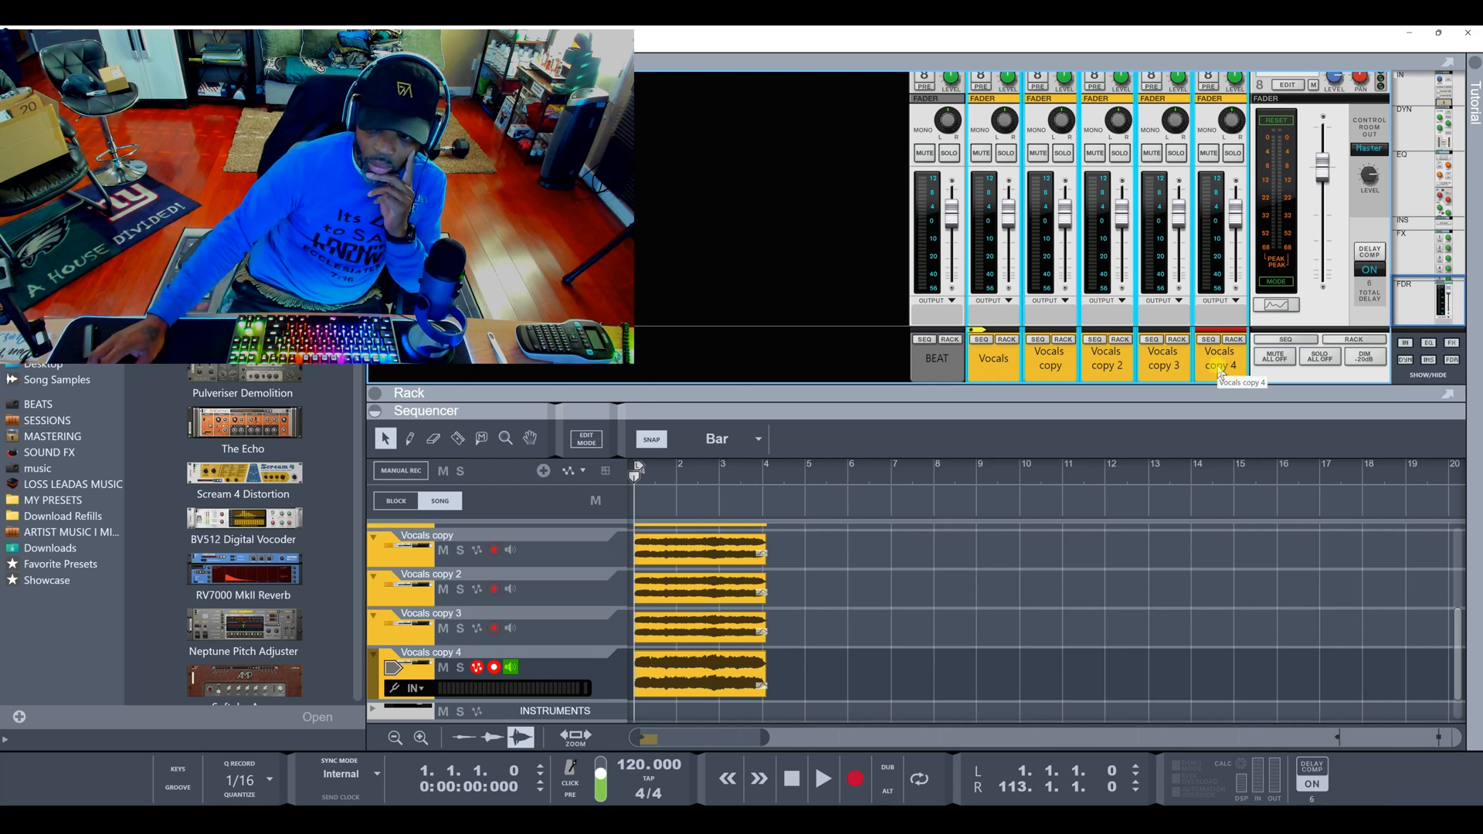
pyautogui.rightClick(1220, 372)
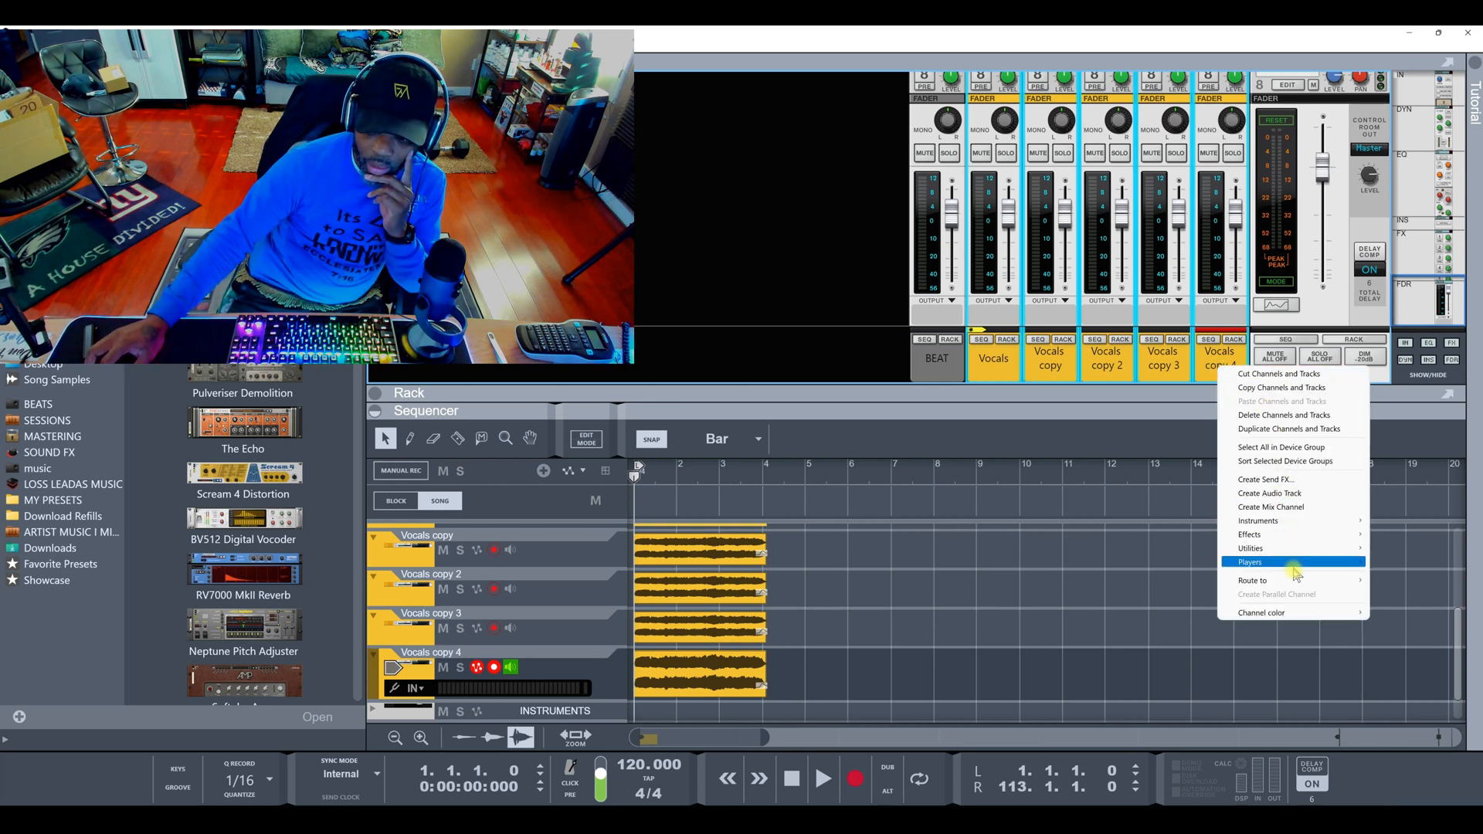
pyautogui.moveTo(1313, 582)
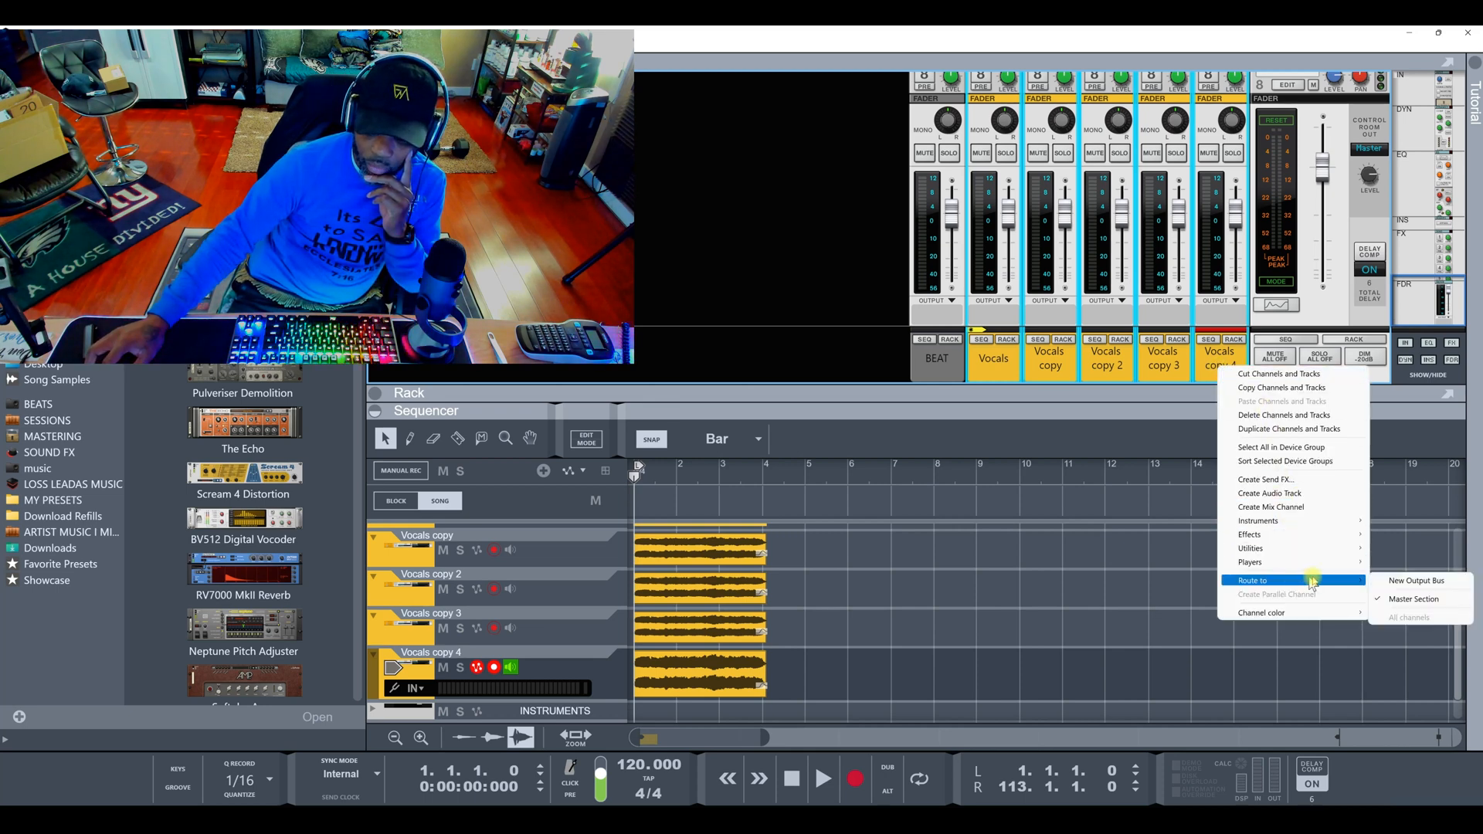
pyautogui.click(1397, 585)
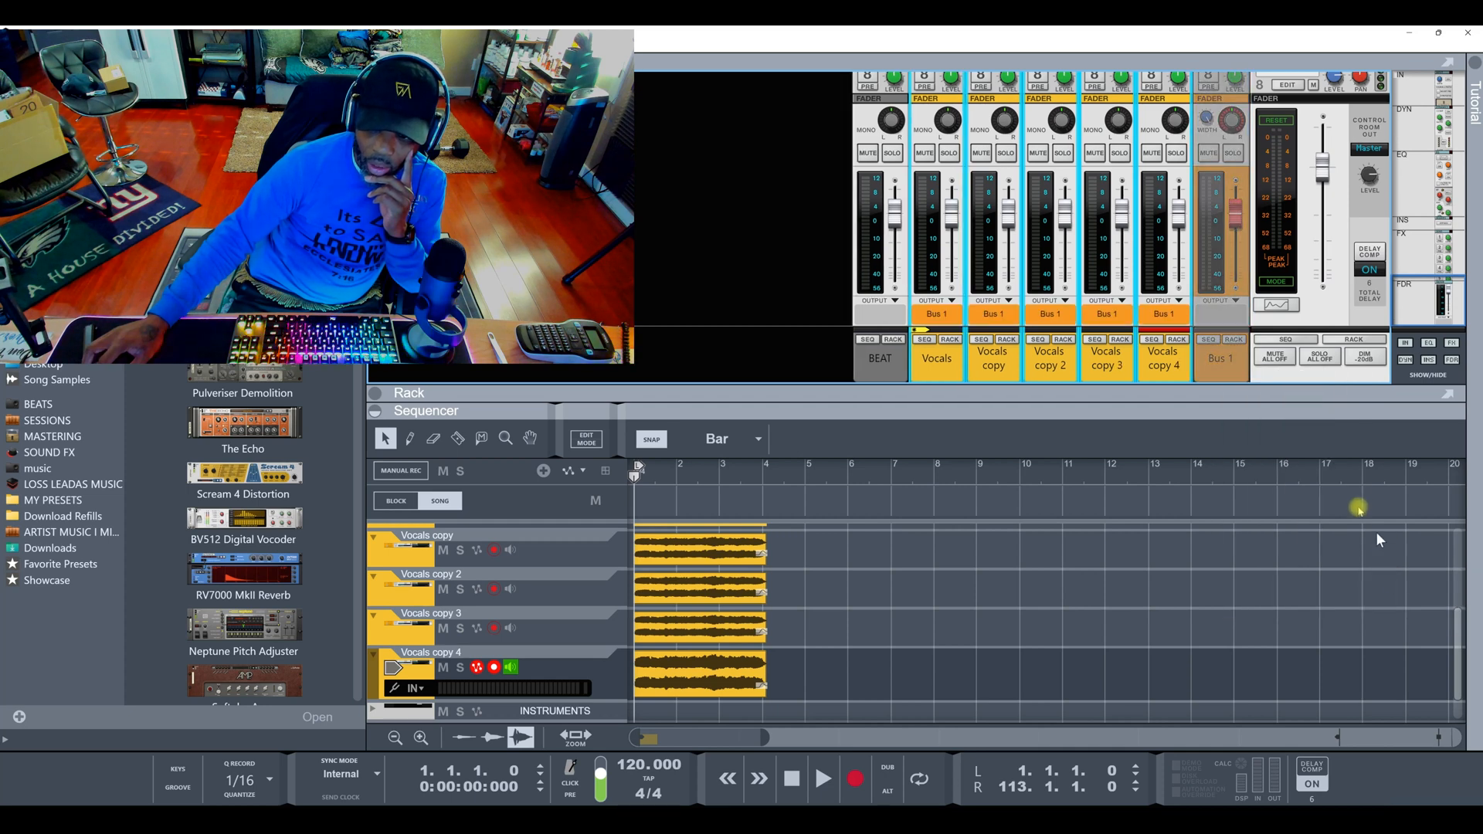
# - Rename the new output bus channel "final bus"
pyautogui.doubleClick(1229, 358)
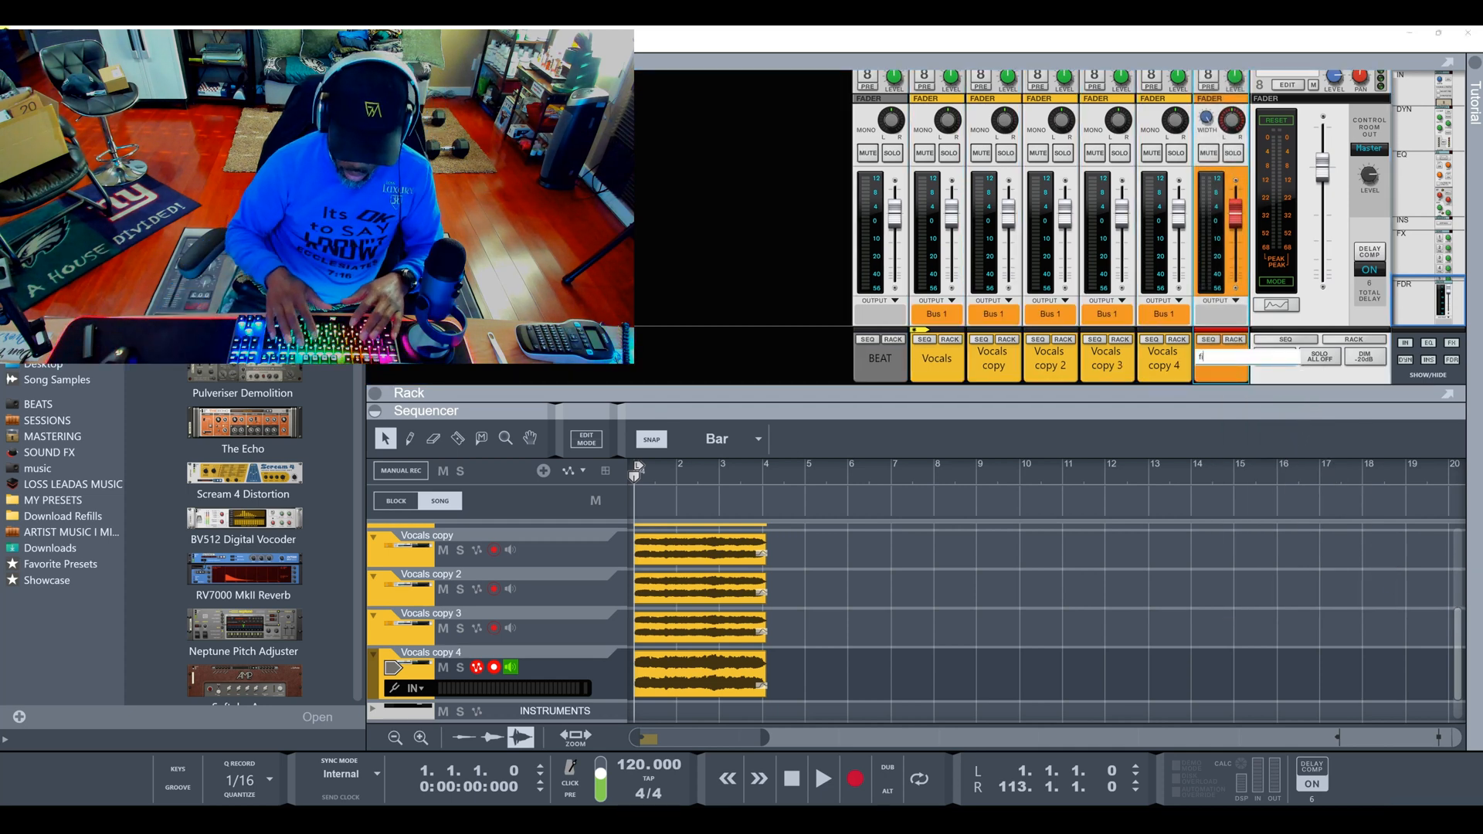
pyautogui.write('final bus')
pyautogui.press('Return')
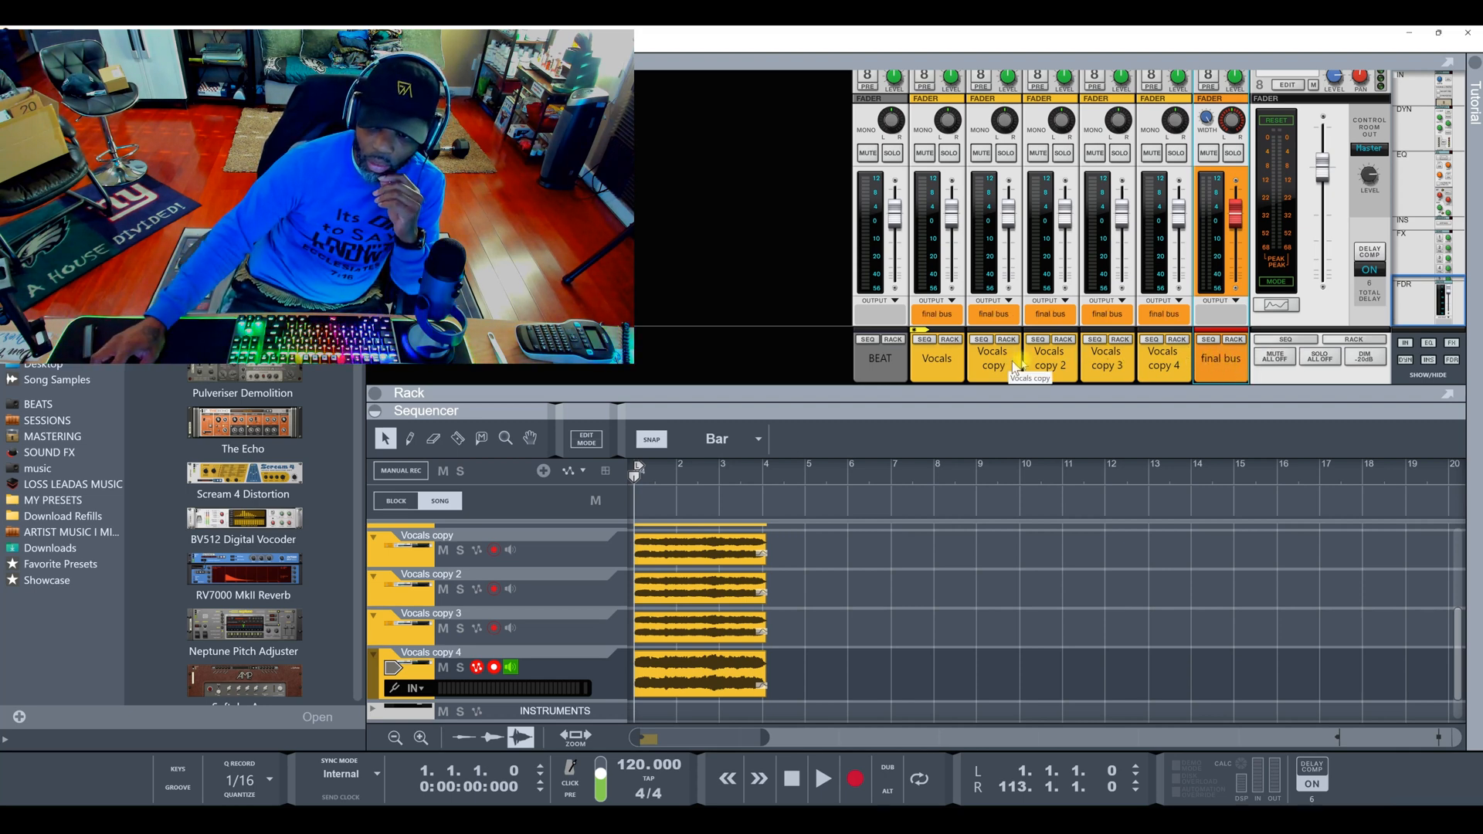
# - Rename the Vocals copy 2 and Vocals copy 3 channels both as "hook"
pyautogui.click(1060, 367)
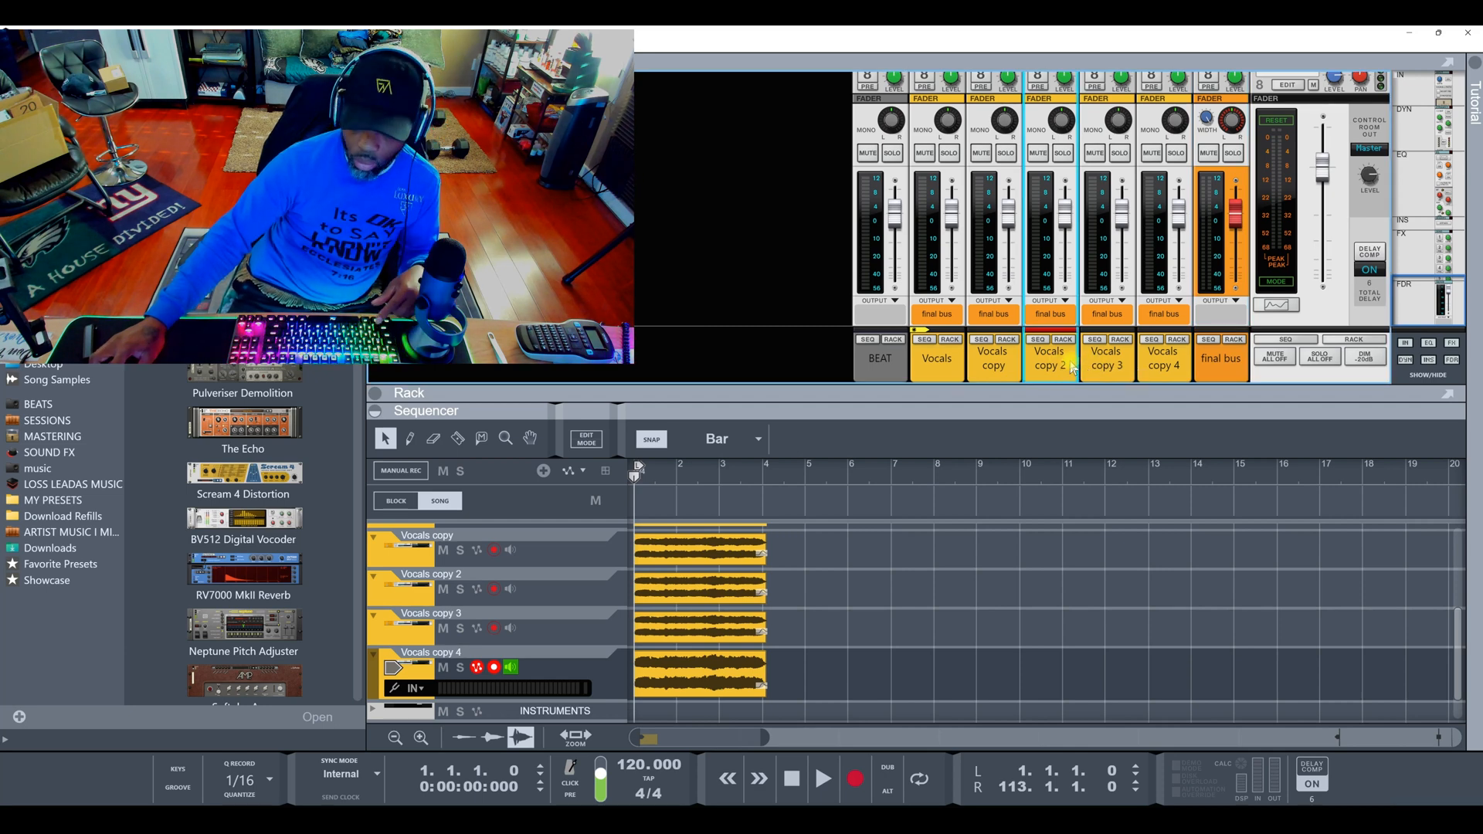
pyautogui.doubleClick(1065, 369)
pyautogui.write('hook')
pyautogui.press('Return')
pyautogui.doubleClick(1107, 363)
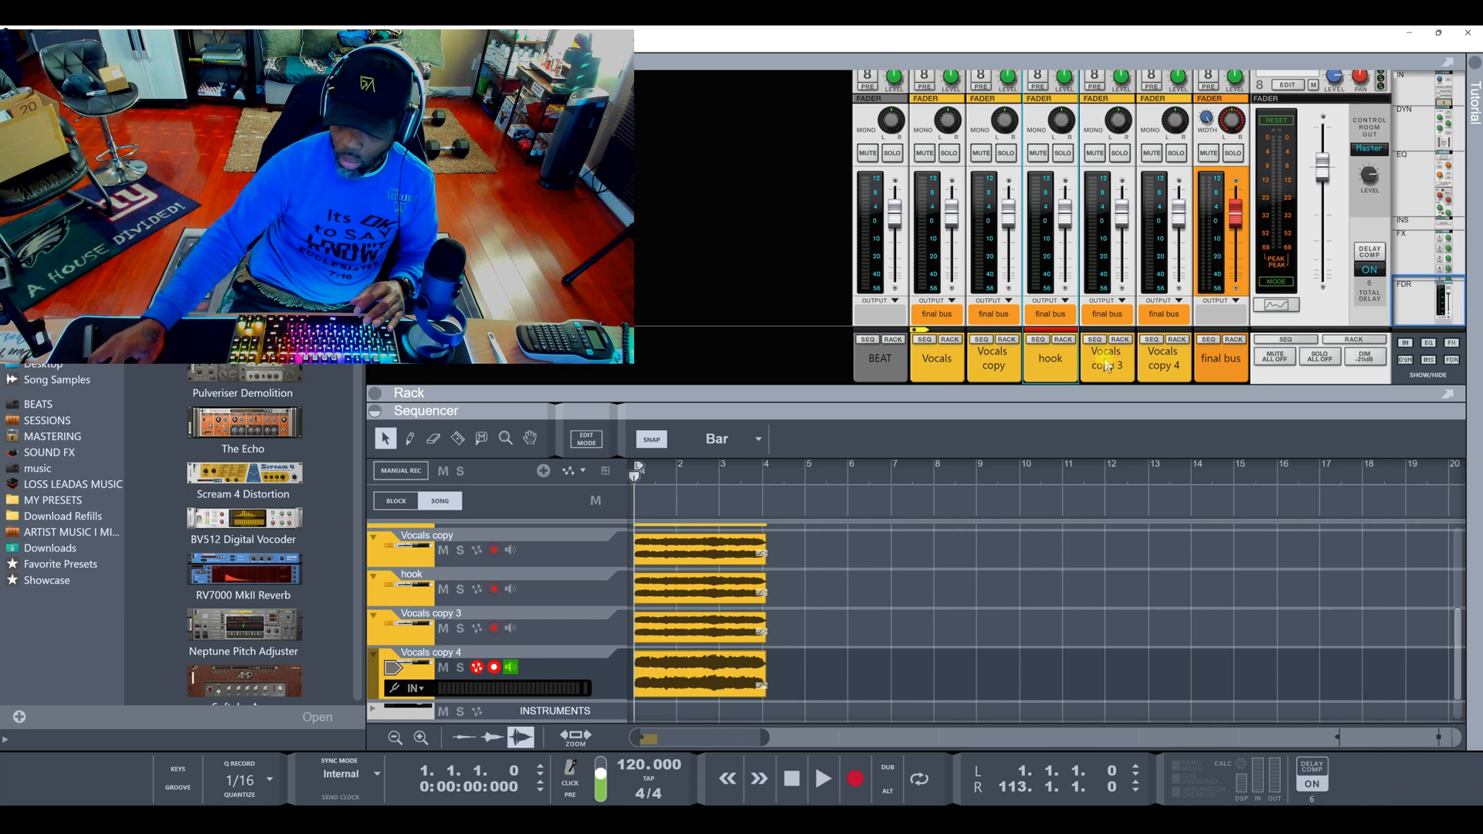
pyautogui.write('ho')
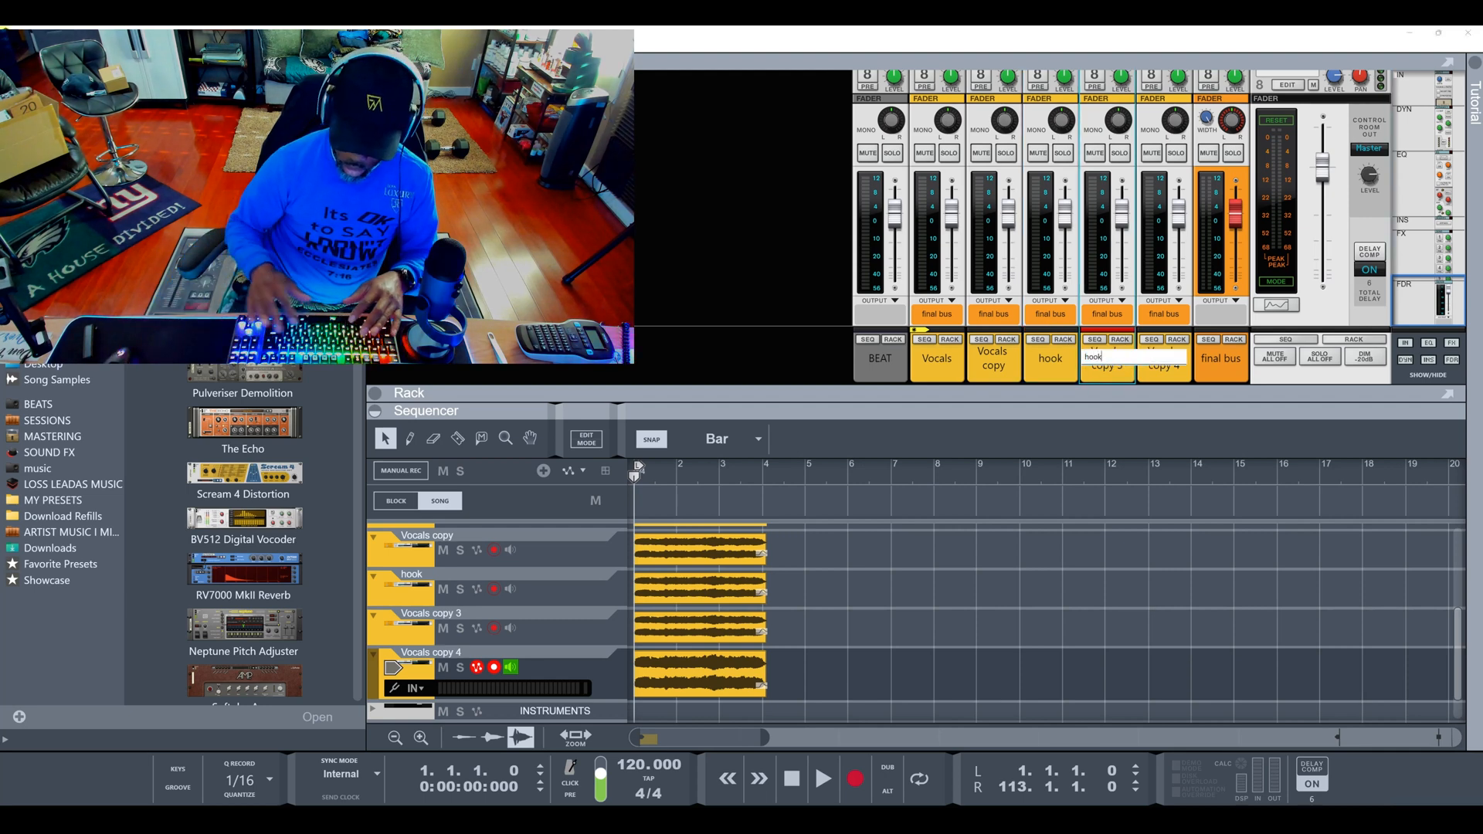
pyautogui.write('ok')
pyautogui.press('Return')
# - Set the channel color of both hook channels to Slate Blue
pyautogui.click(1109, 373)
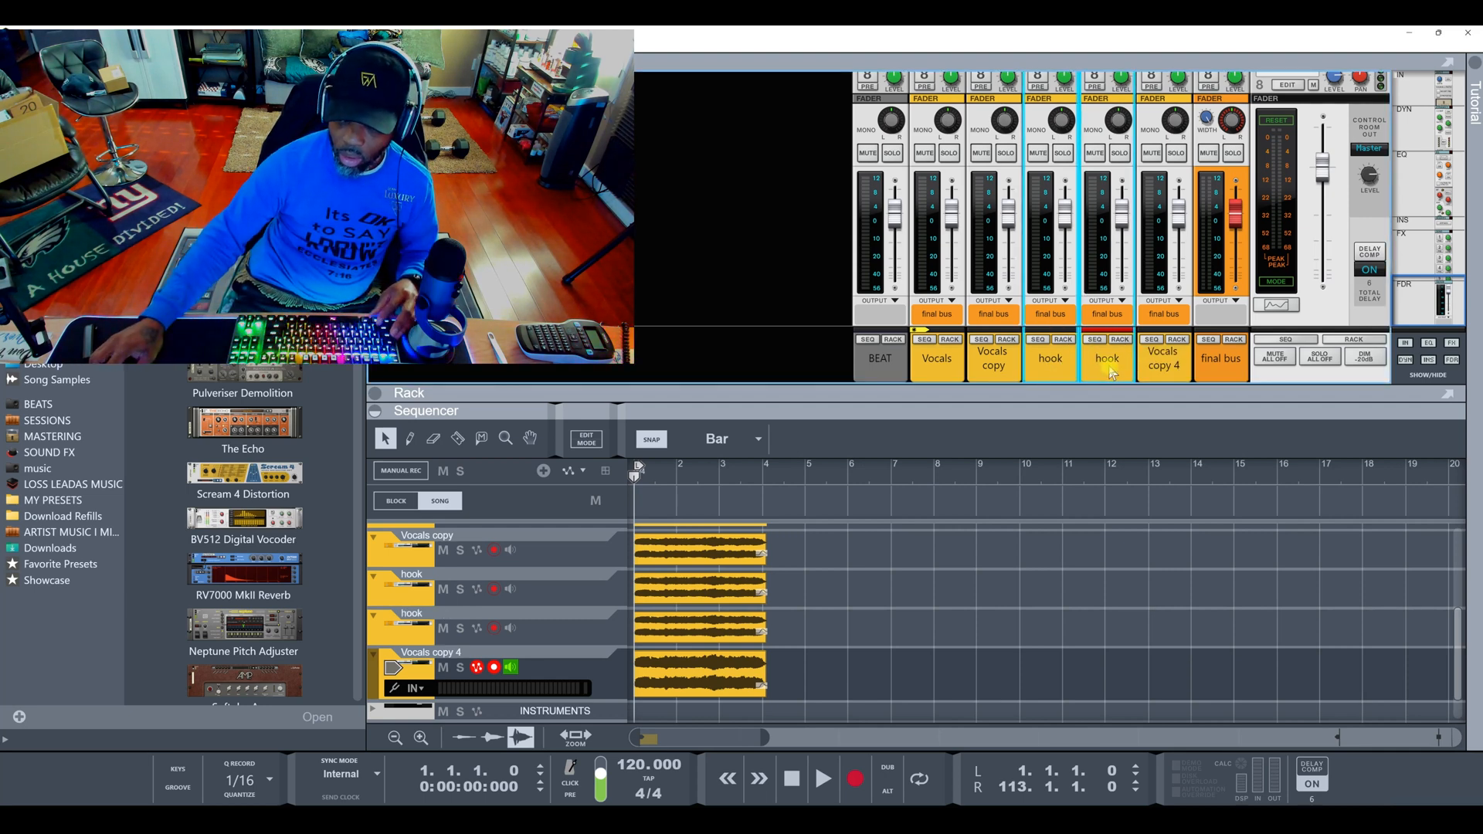
pyautogui.rightClick(1113, 374)
pyautogui.moveTo(1249, 585)
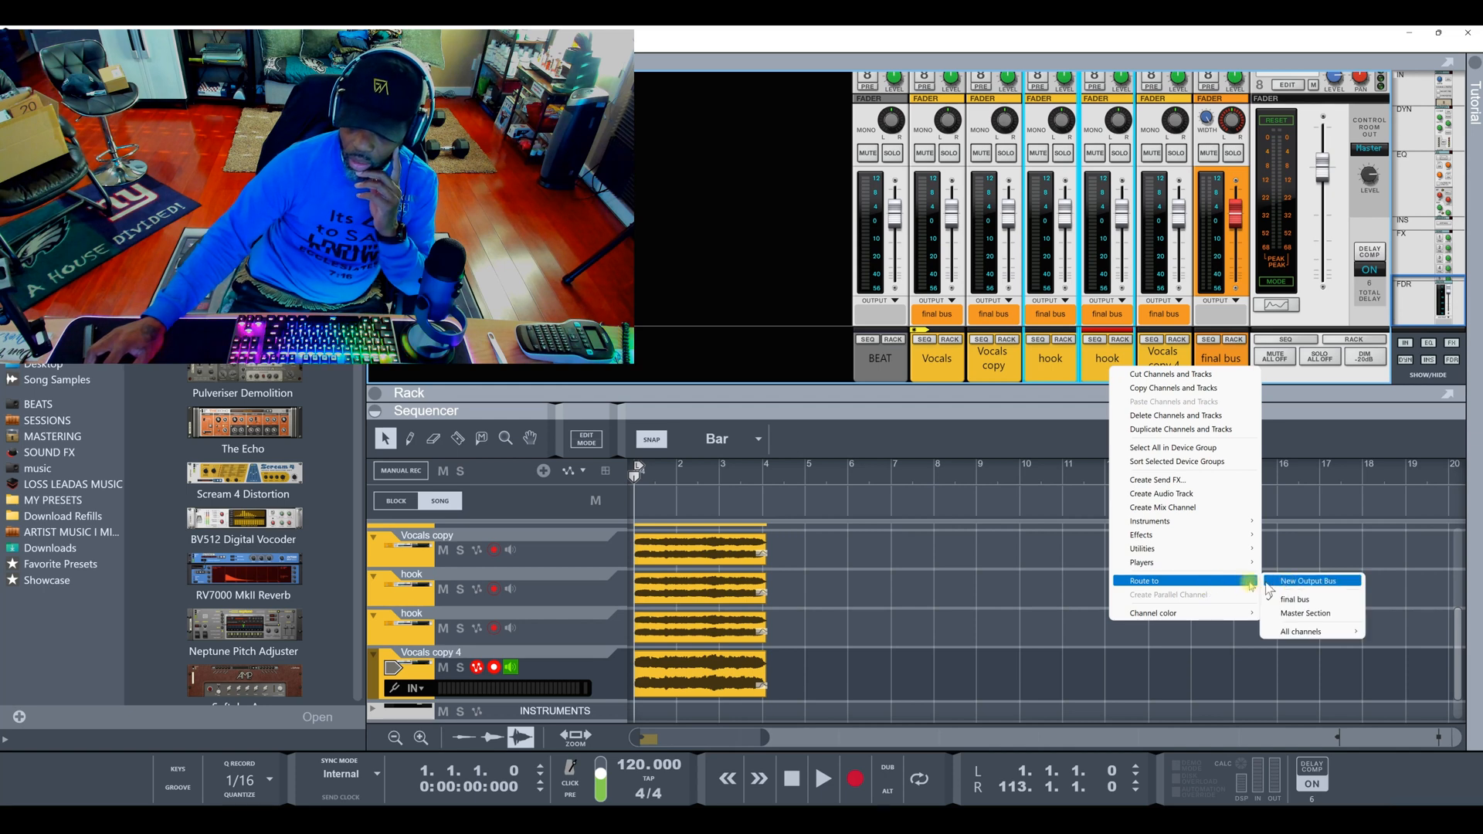
pyautogui.moveTo(1208, 614)
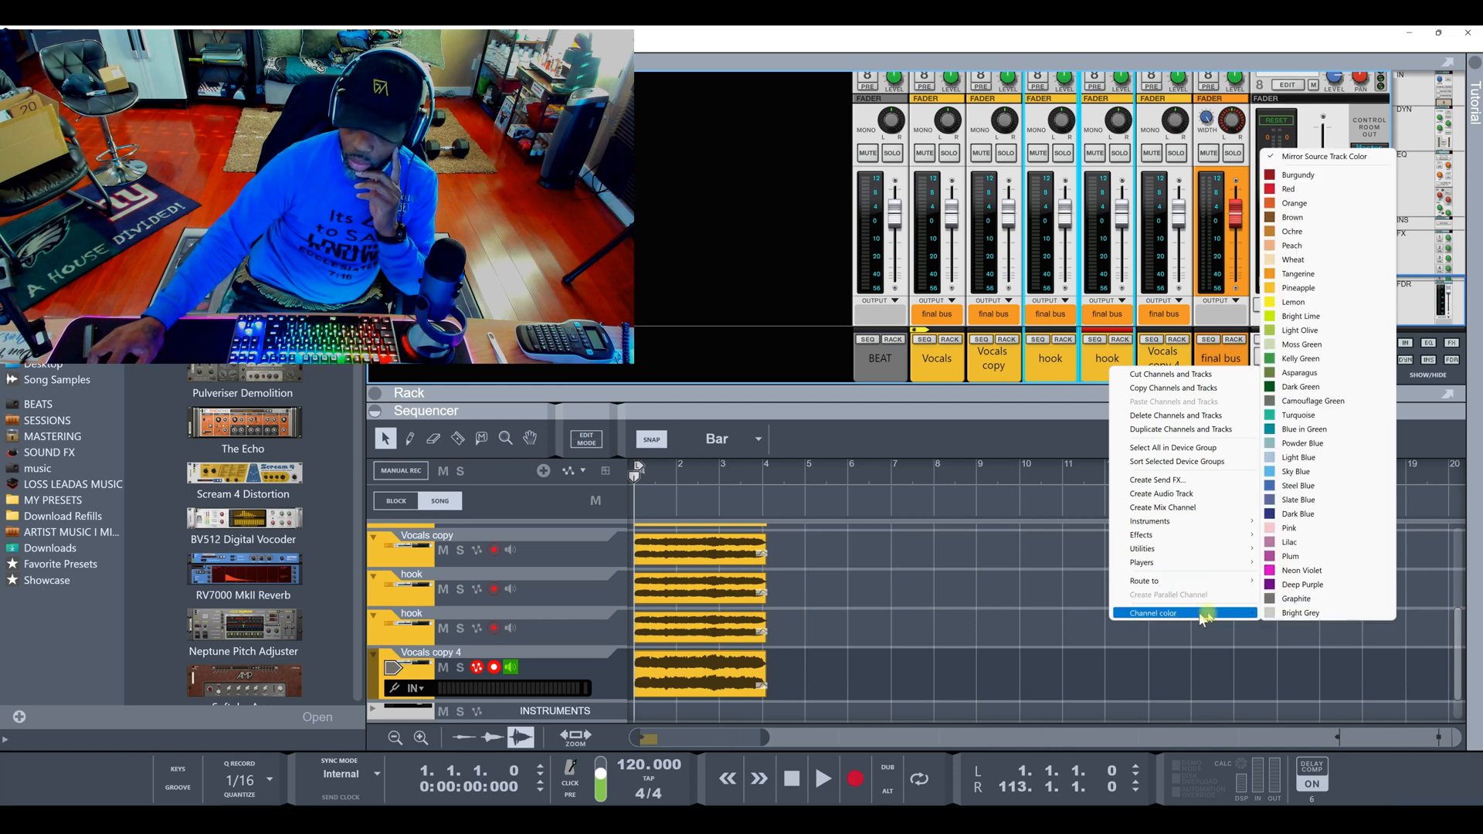
pyautogui.click(1291, 503)
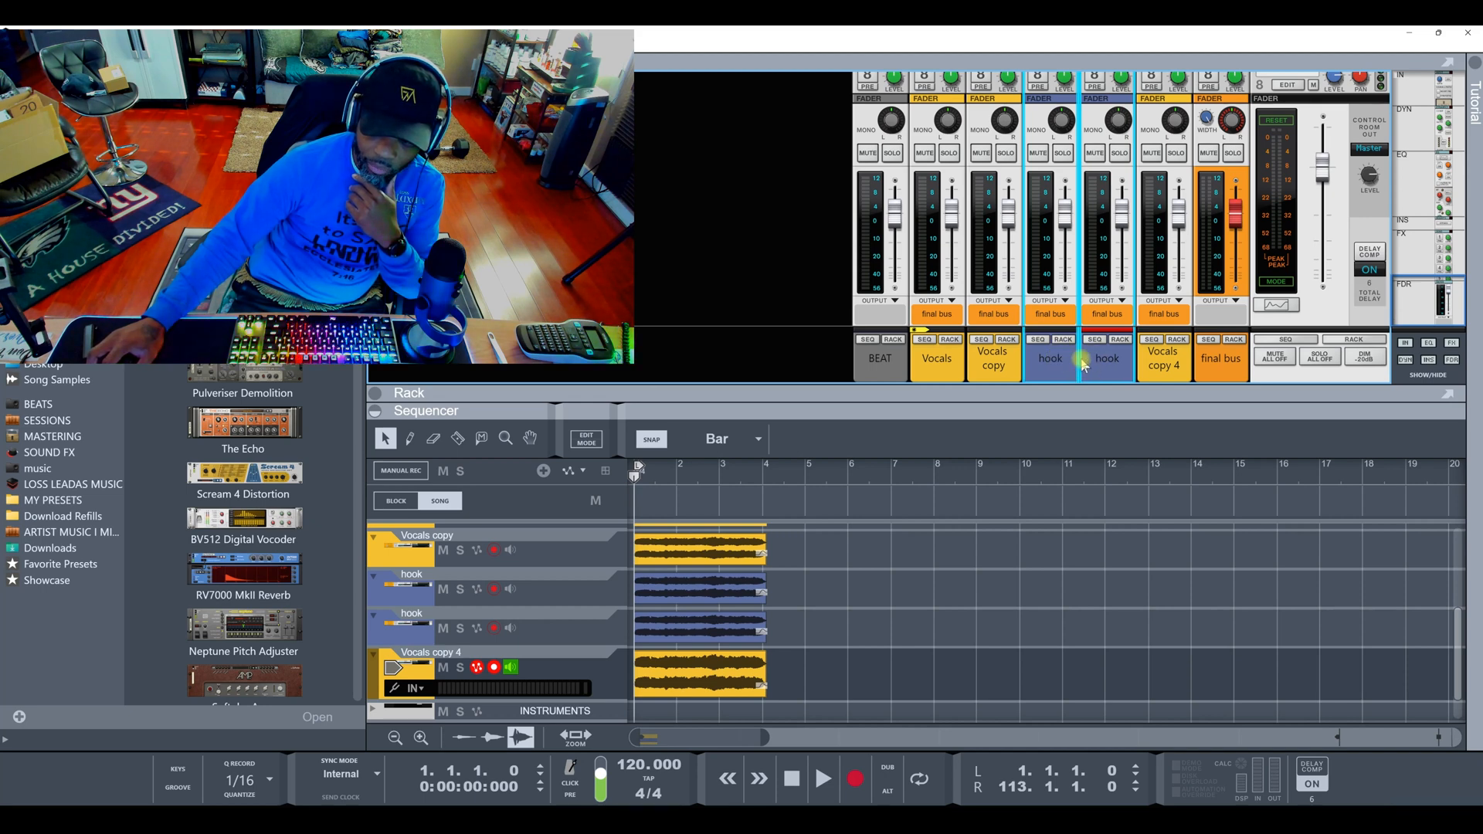
# - Route the two hook channels together to a new output bus
pyautogui.click(1059, 365)
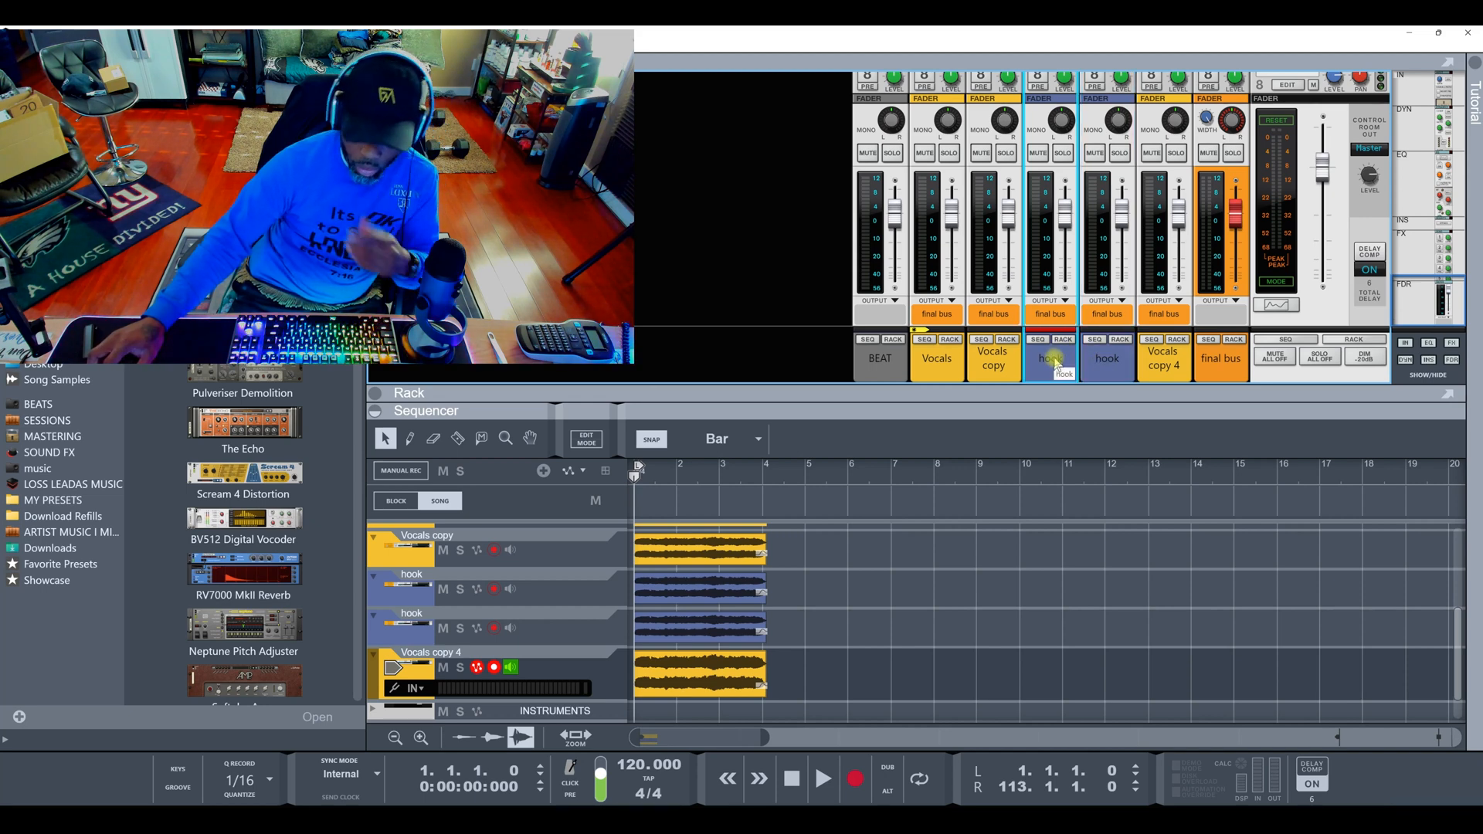
pyautogui.click(1109, 369)
pyautogui.rightClick(1109, 368)
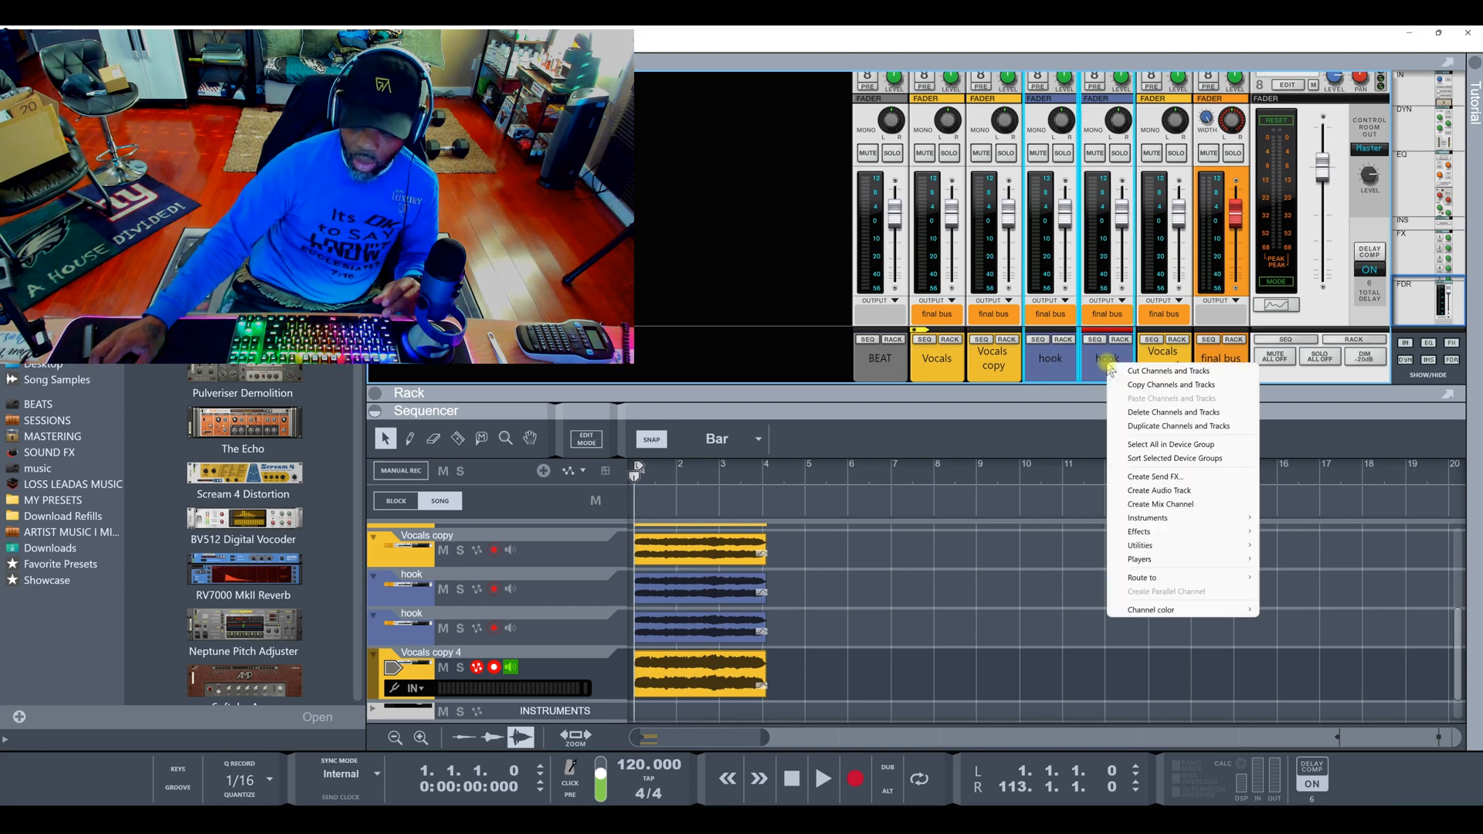
pyautogui.moveTo(1225, 579)
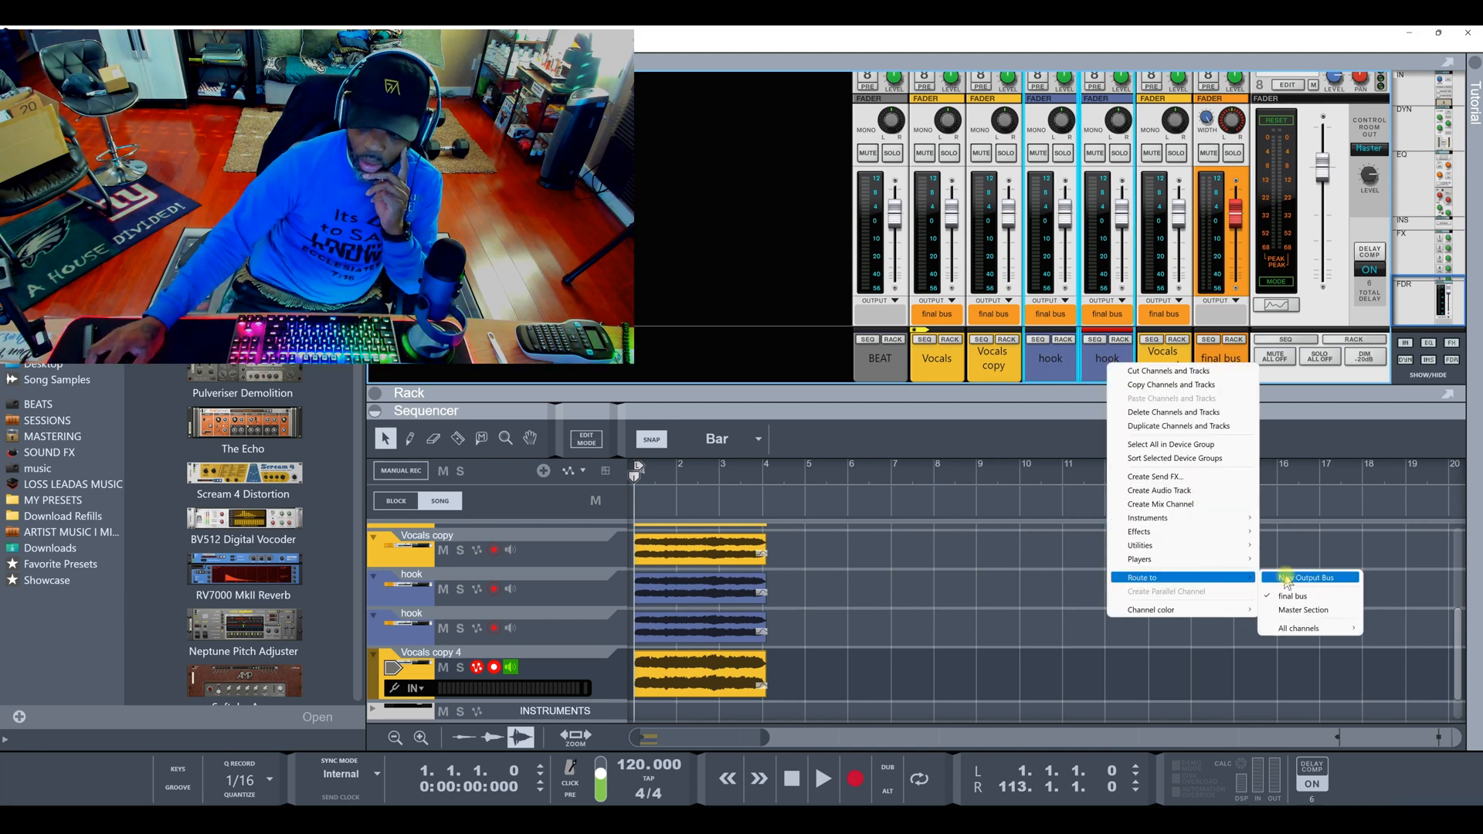
pyautogui.click(1295, 579)
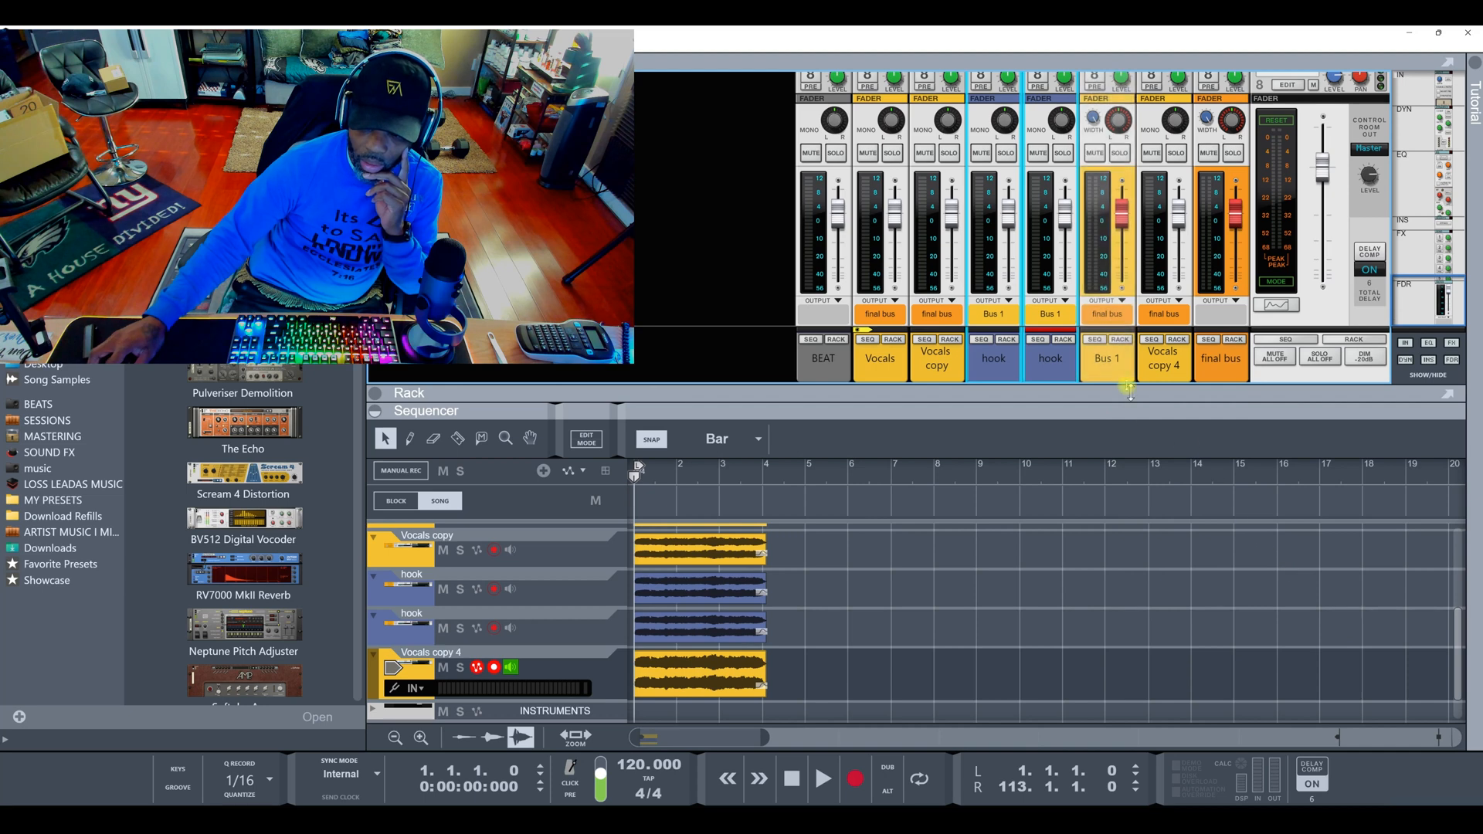
# - Rename the hook channels' new output bus "hook bus"
pyautogui.doubleClick(1113, 359)
pyautogui.write('h')
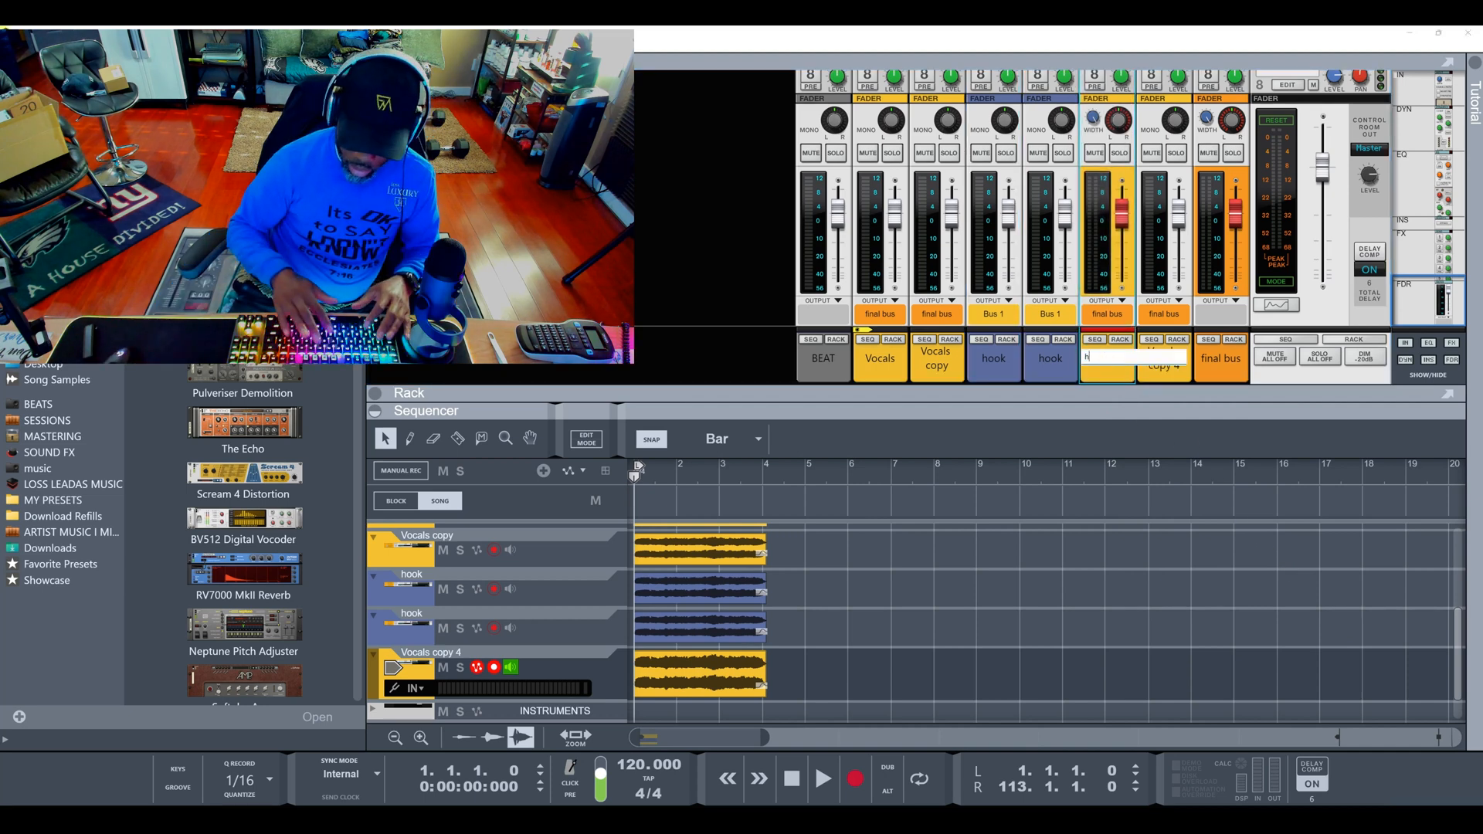
pyautogui.write('ook bus')
pyautogui.press('Return')
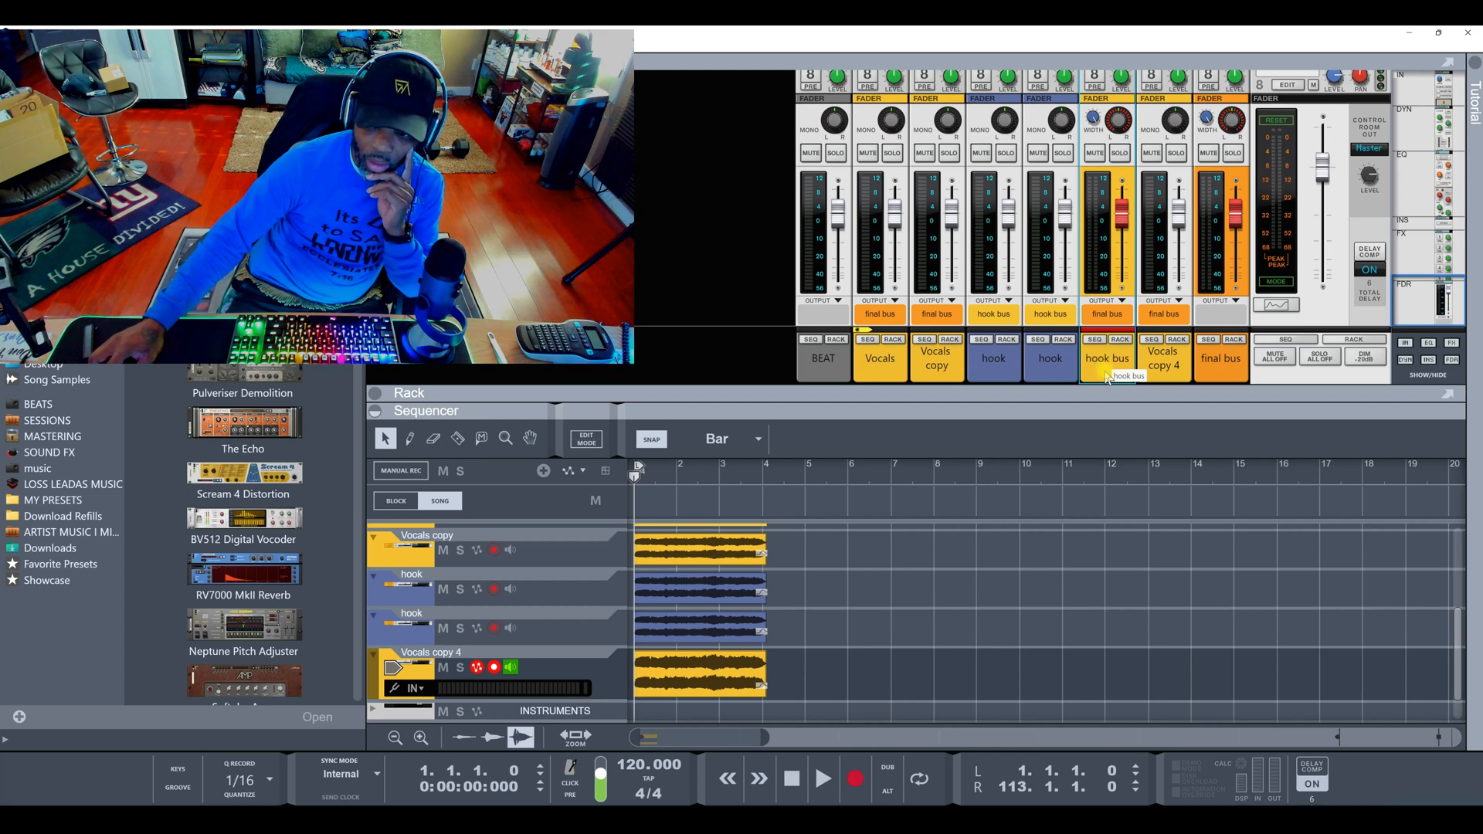
# - Set the hook bus channel color to Slate Blue, matching the hook channels
pyautogui.rightClick(1106, 371)
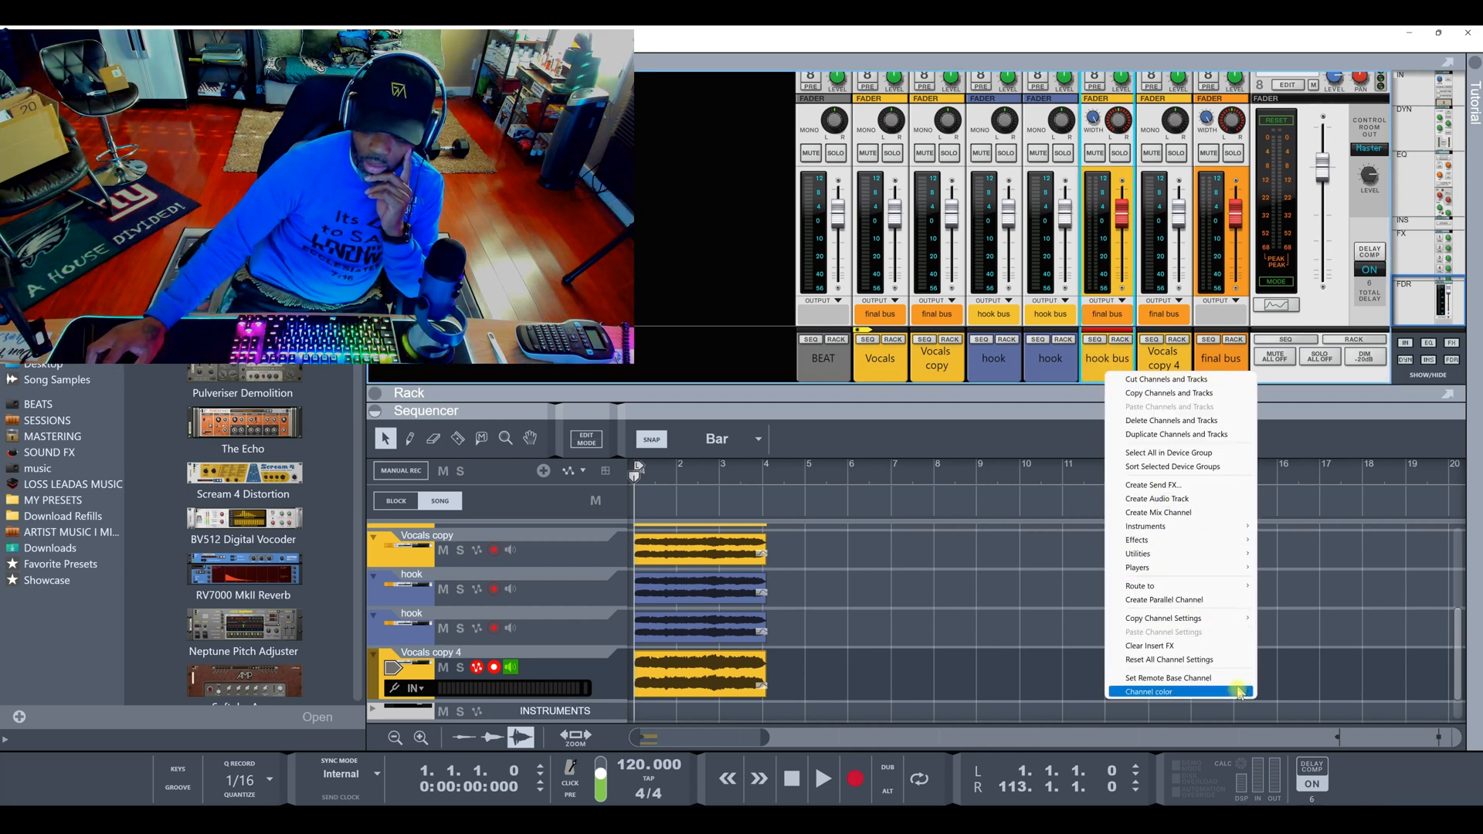
pyautogui.moveTo(1241, 693)
pyautogui.click(1283, 592)
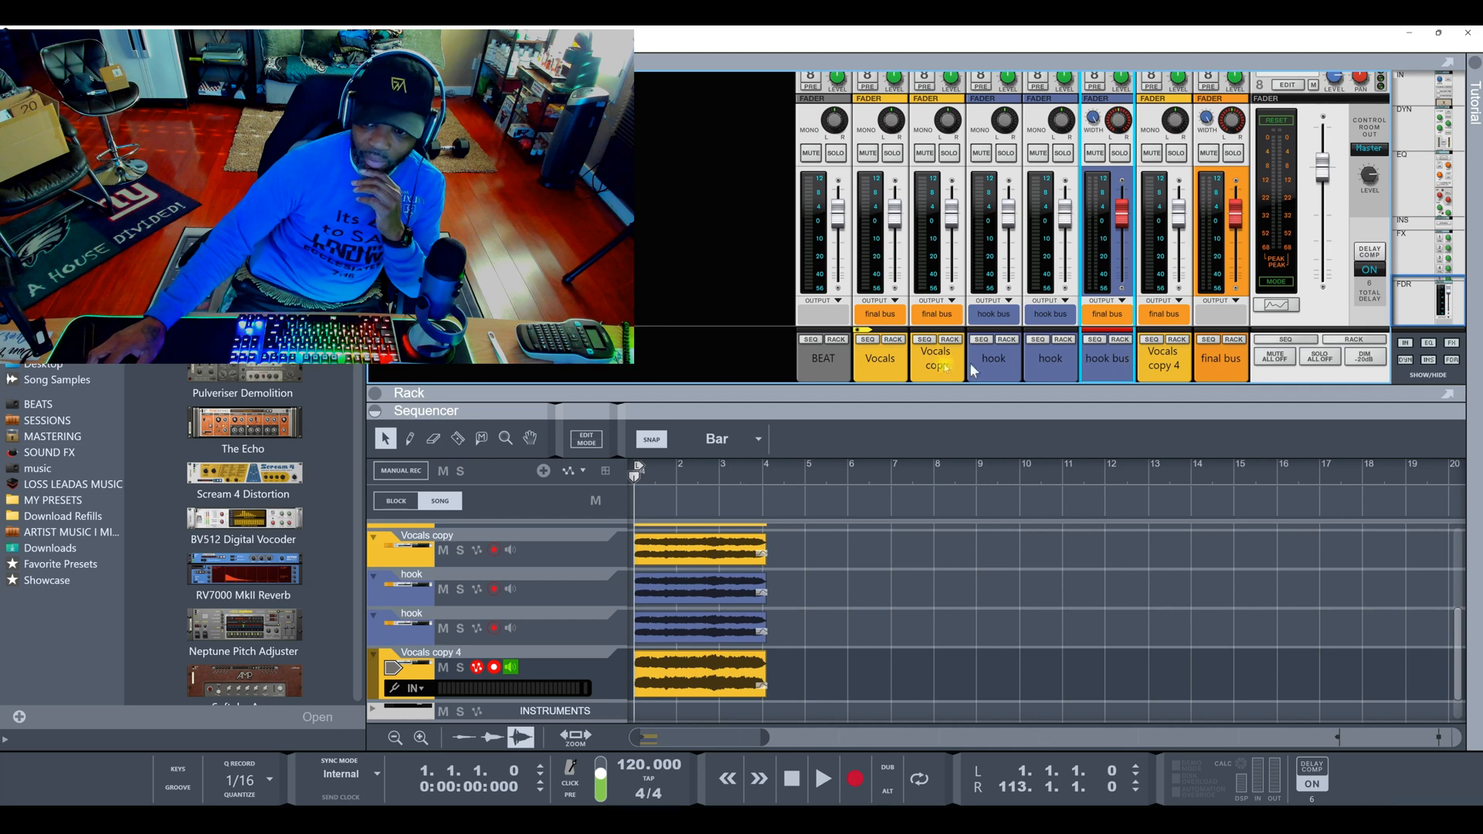
pyautogui.click(901, 366)
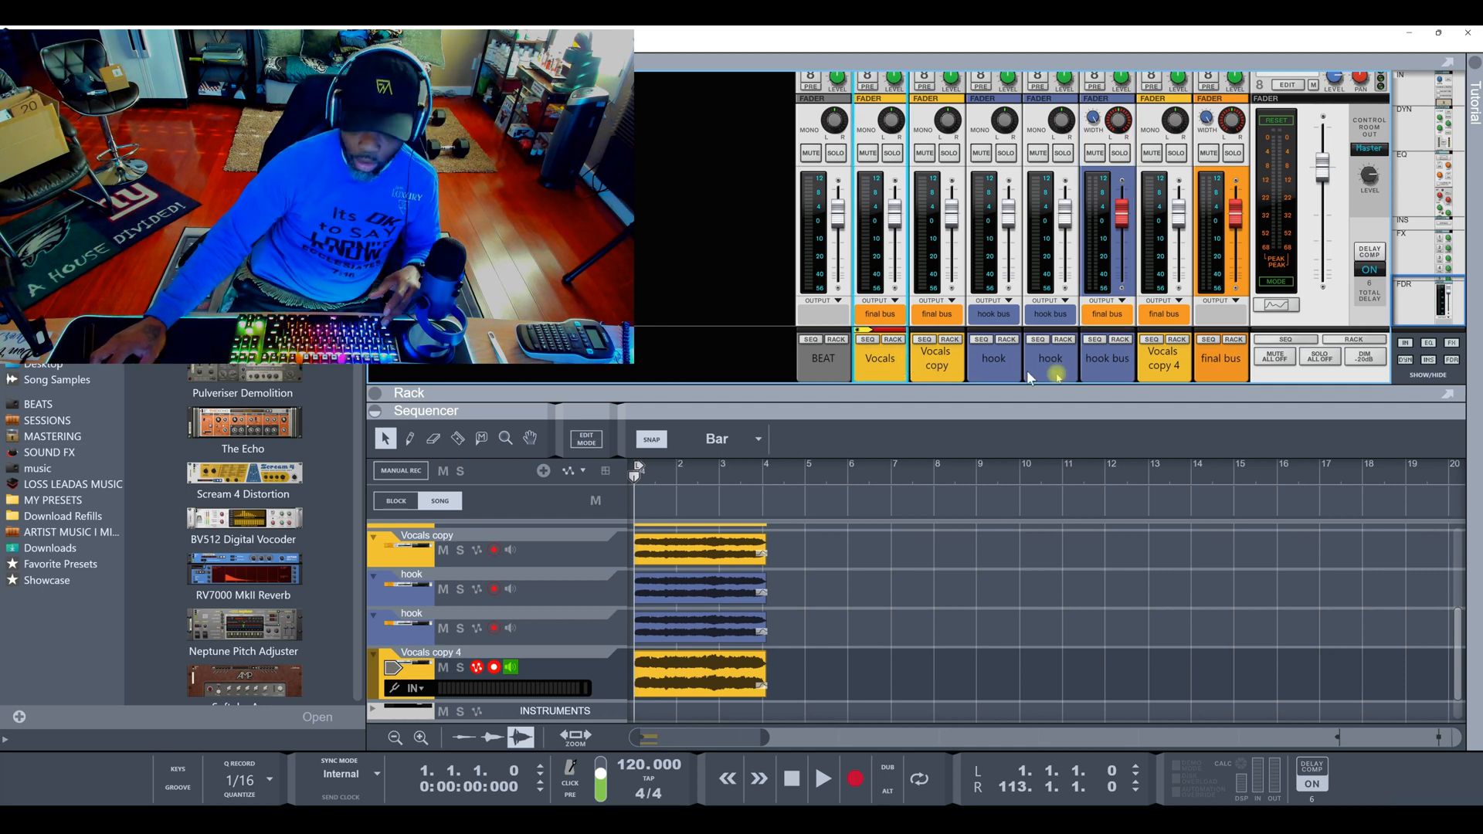
pyautogui.keyDown('shift'); pyautogui.click(1085, 373); pyautogui.keyUp('shift')
pyautogui.click(937, 369)
# - Set the channel color of Vocals and Vocals copy to dark green
pyautogui.click(896, 368)
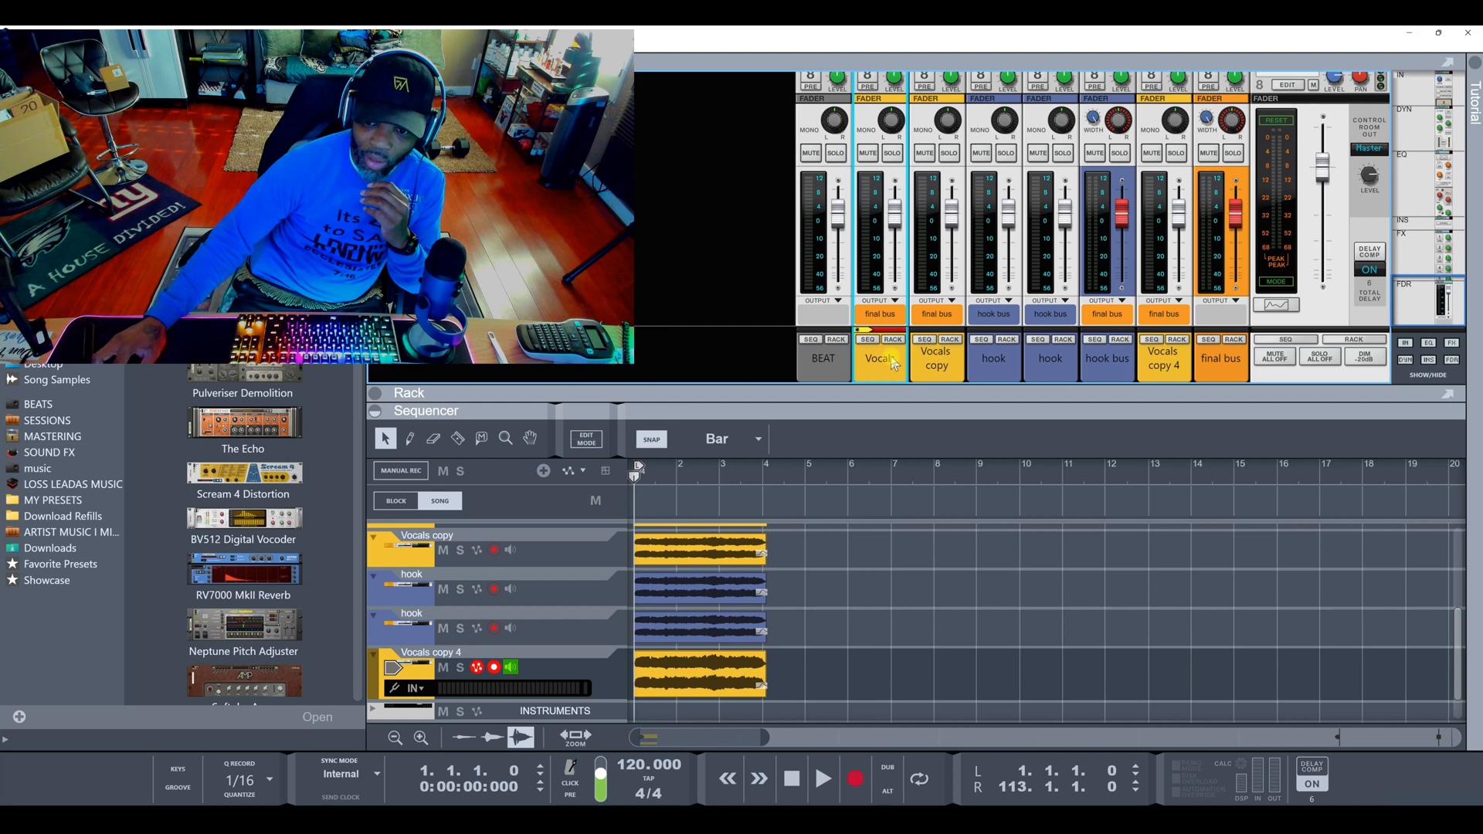
pyautogui.click(933, 367)
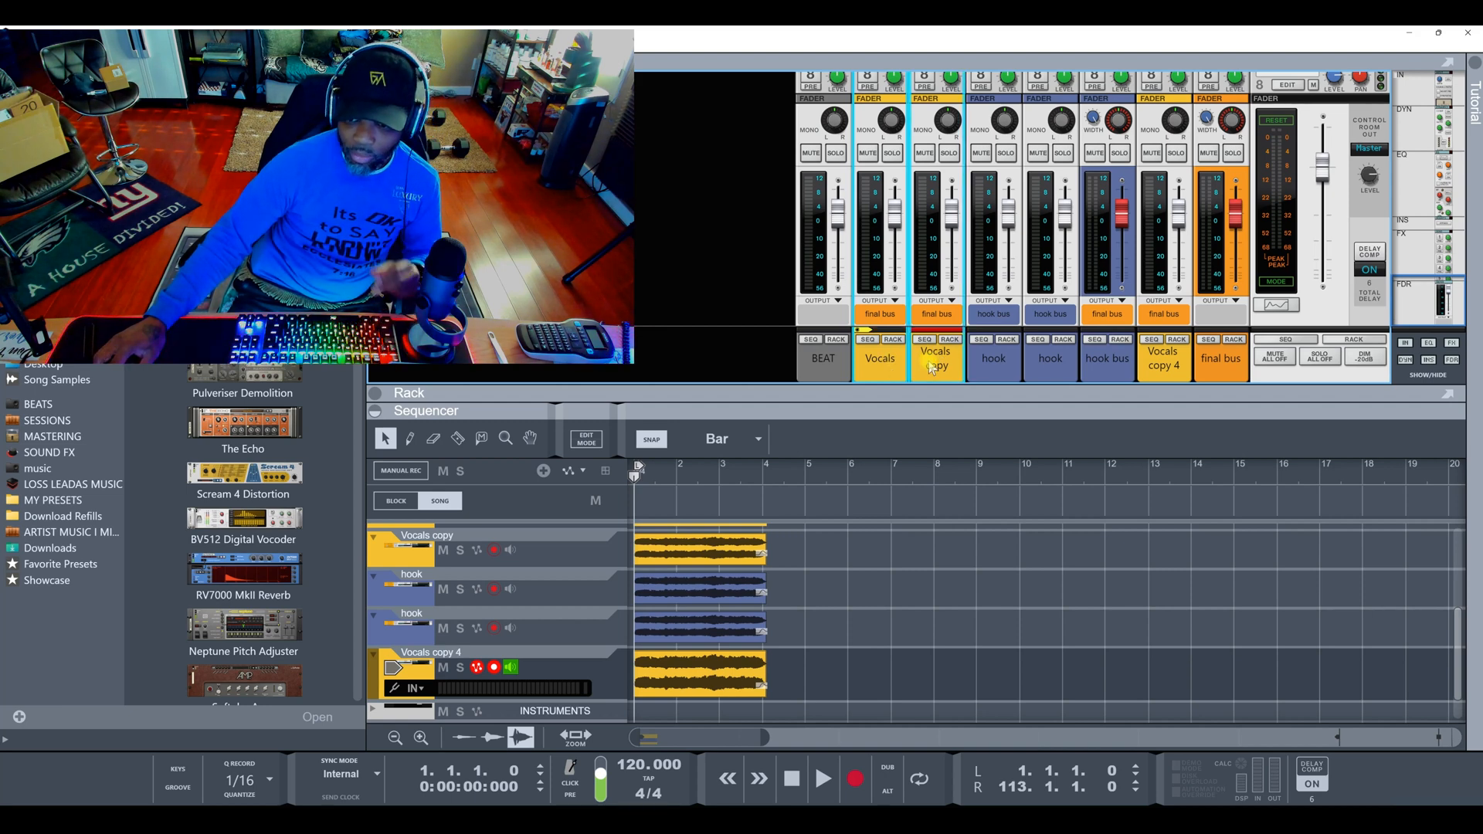
pyautogui.rightClick(932, 367)
pyautogui.moveTo(1001, 608)
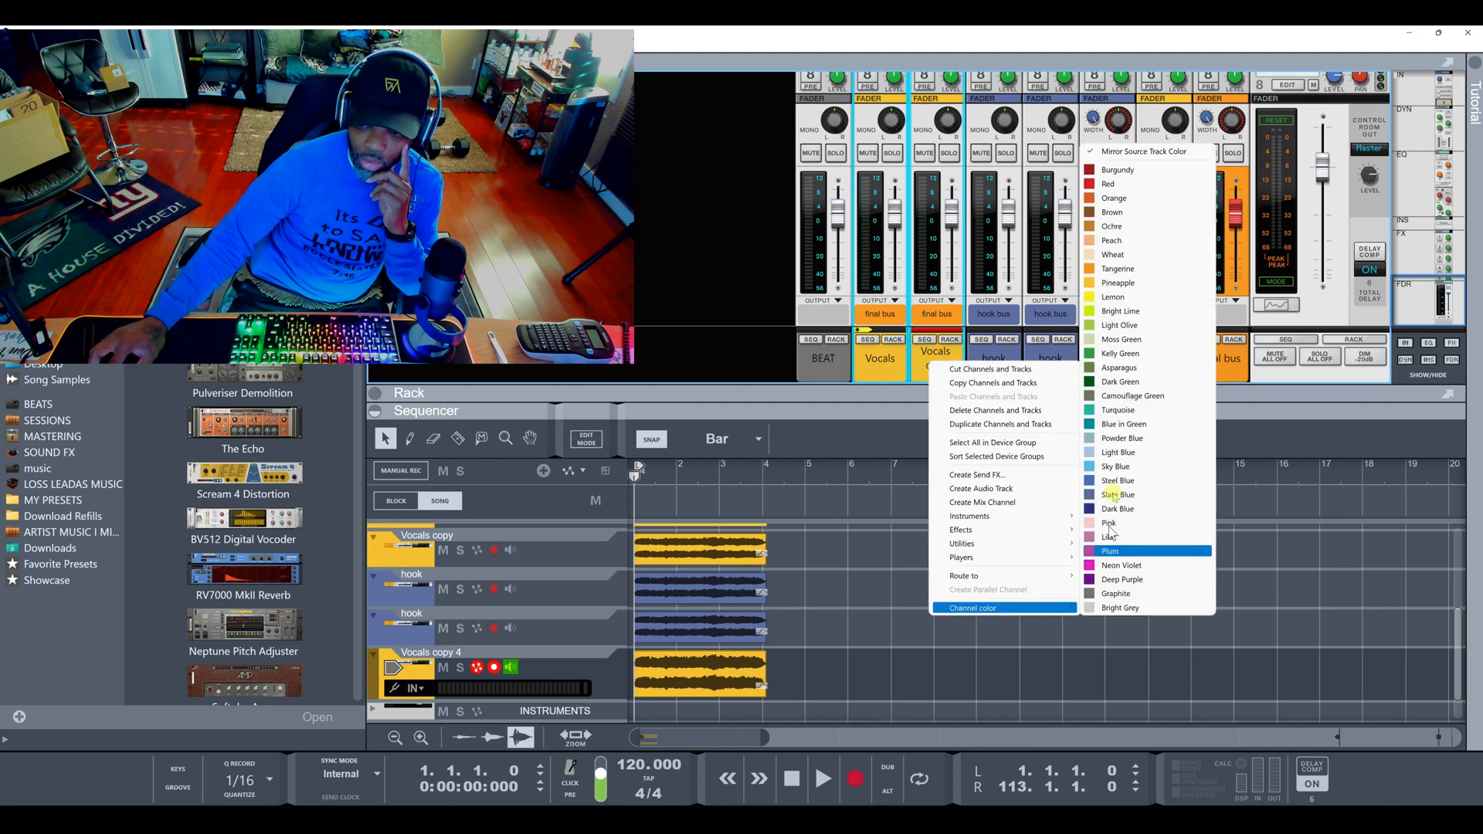
pyautogui.click(1110, 396)
# - Route the Vocals and Vocals copy channels together to a new output bus
pyautogui.rightClick(932, 373)
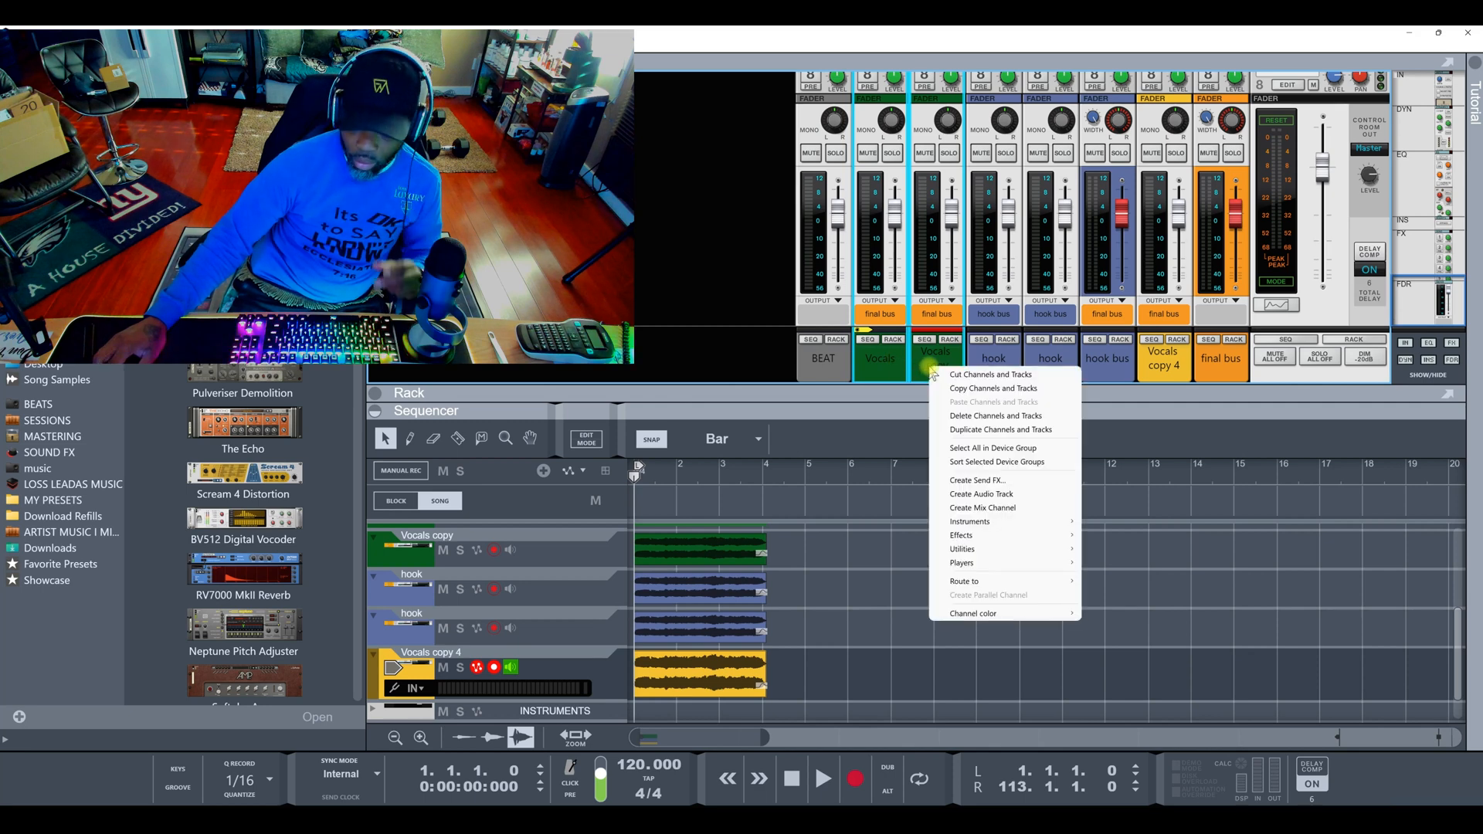
pyautogui.moveTo(1004, 581)
pyautogui.click(1104, 576)
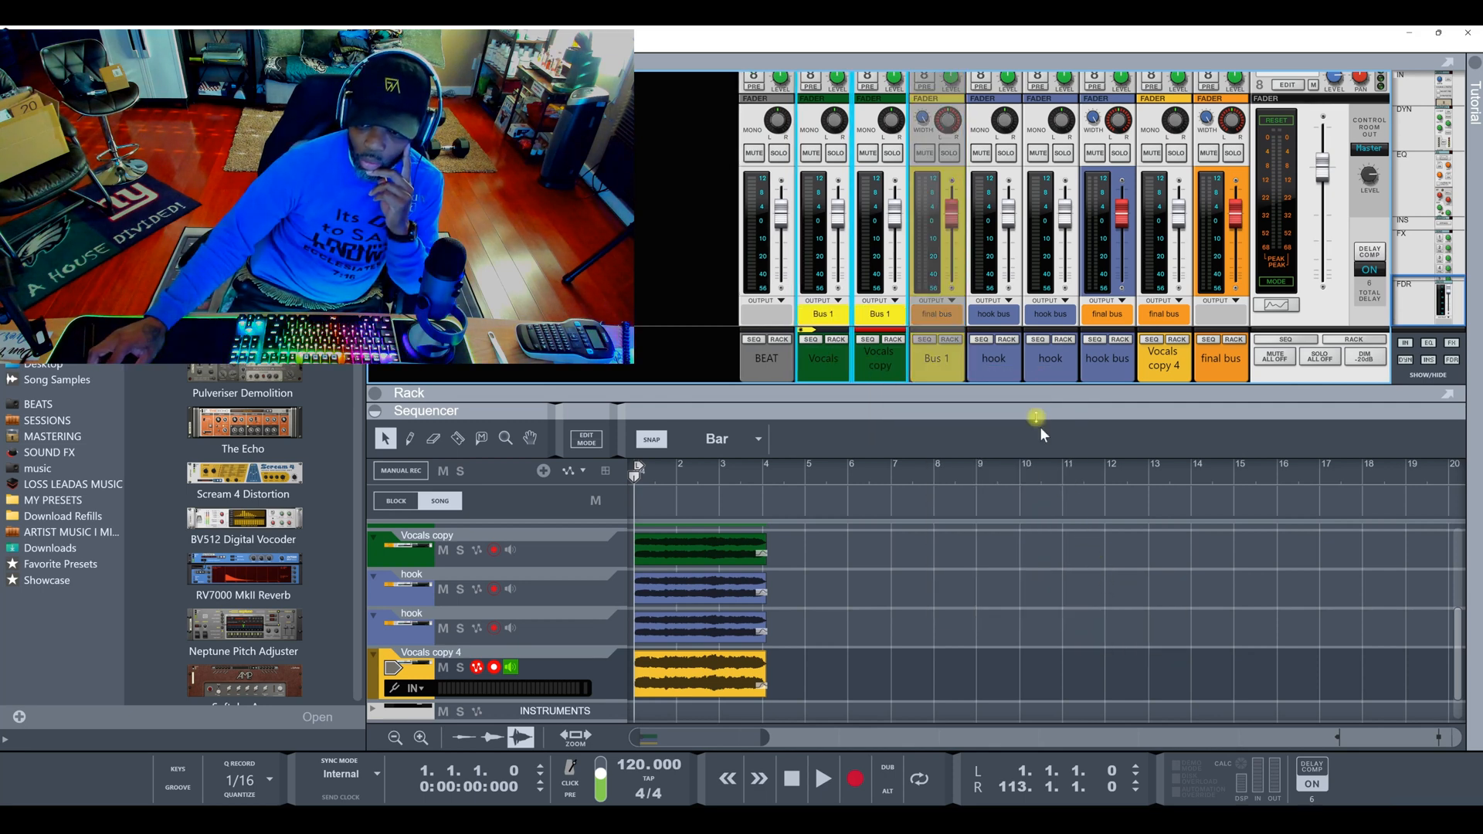
# - Rename the new output bus of the two vocal channels "vocal bus"
pyautogui.doubleClick(936, 357)
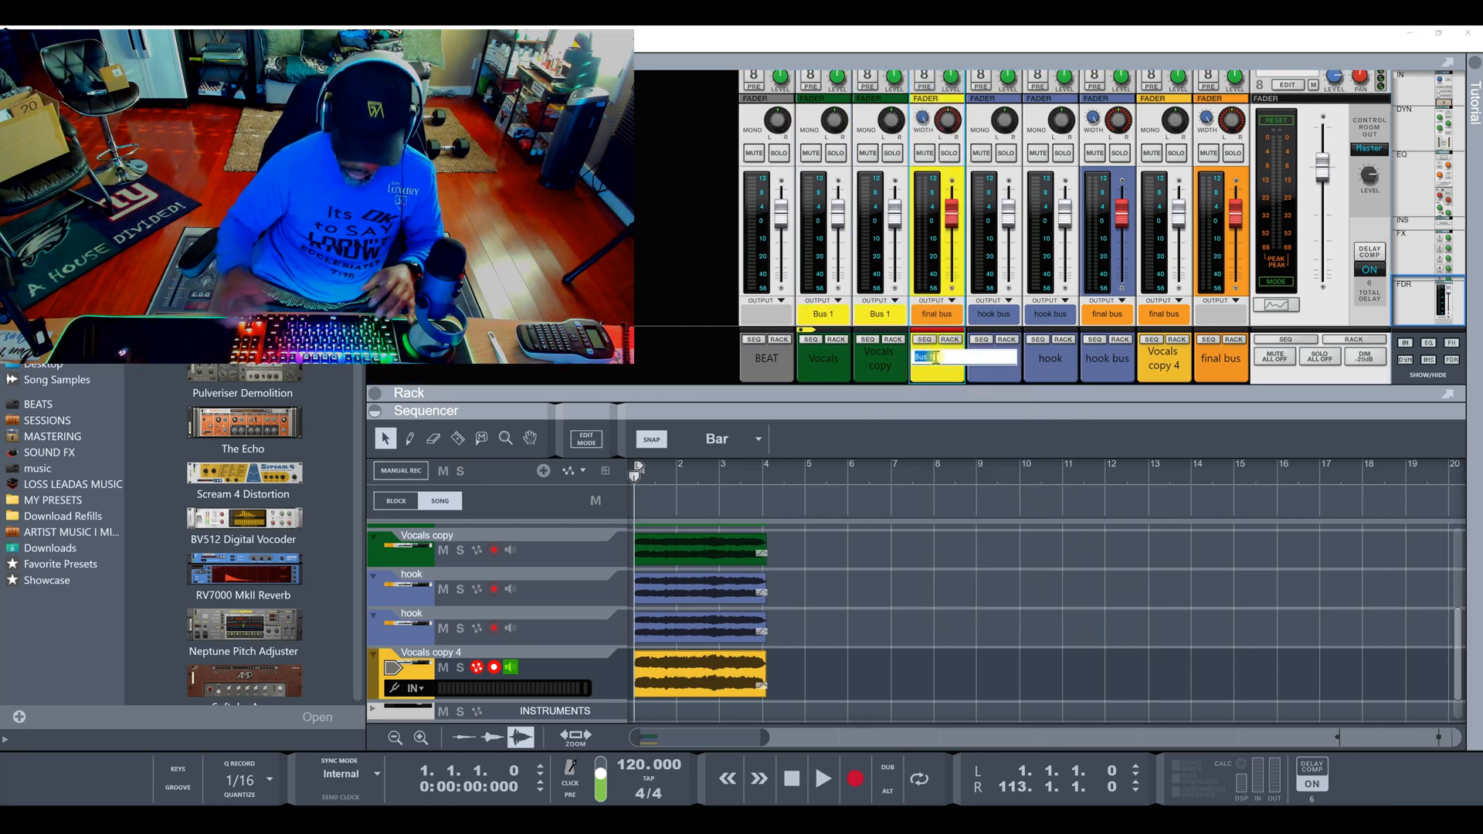
pyautogui.write('vocal bu')
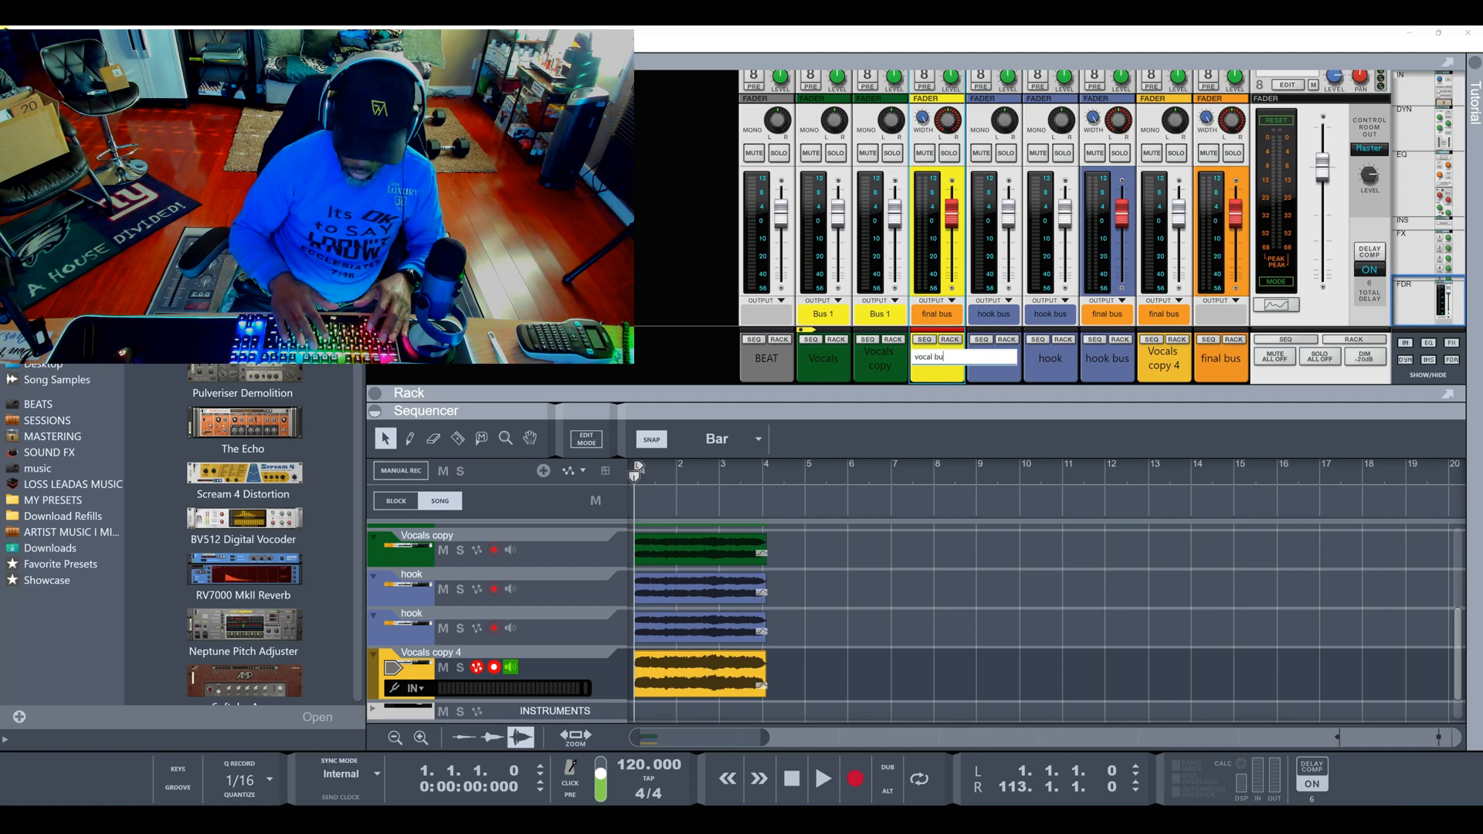
pyautogui.write('s')
pyautogui.press('Return')
# - Set the vocal bus channel color to Dark Green, matching the two vocal channels
pyautogui.rightClick(944, 377)
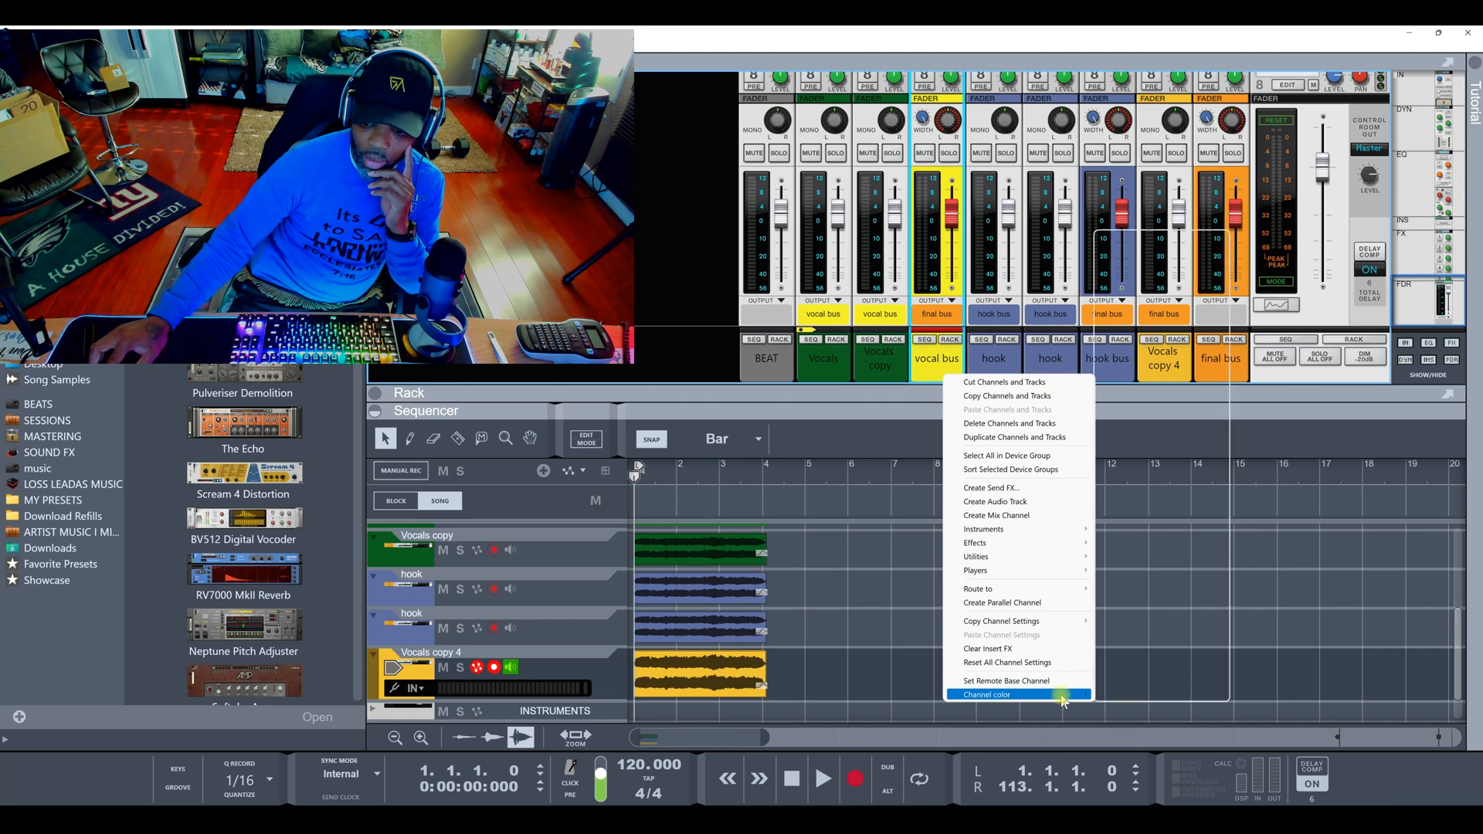
pyautogui.moveTo(1063, 701)
pyautogui.click(1125, 467)
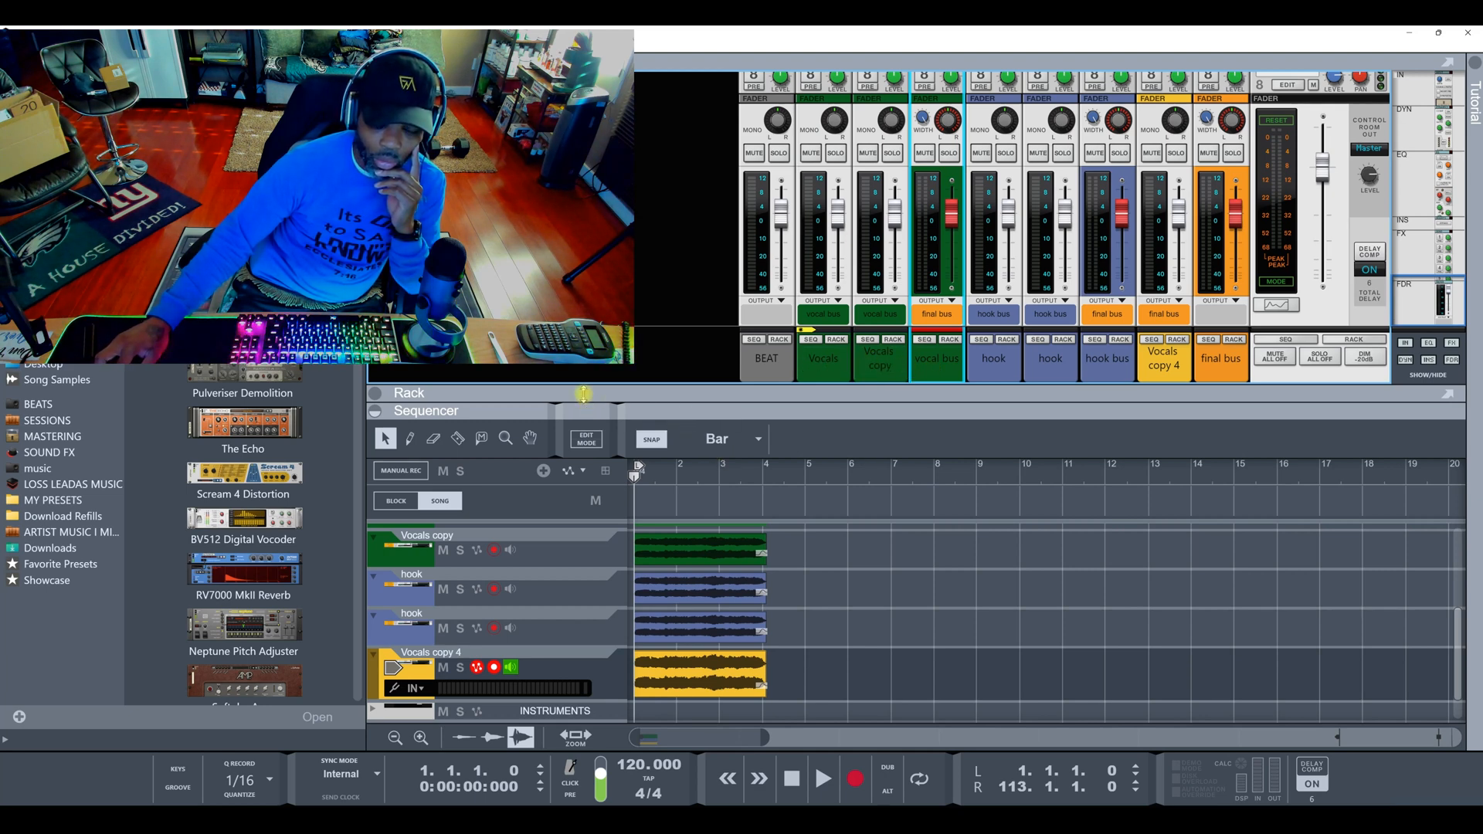
# - Expand the rack and collapse all of its audio track and mix channel devices, starting from the Vocals track
pyautogui.moveTo(591, 407); pyautogui.dragTo(639, 744)
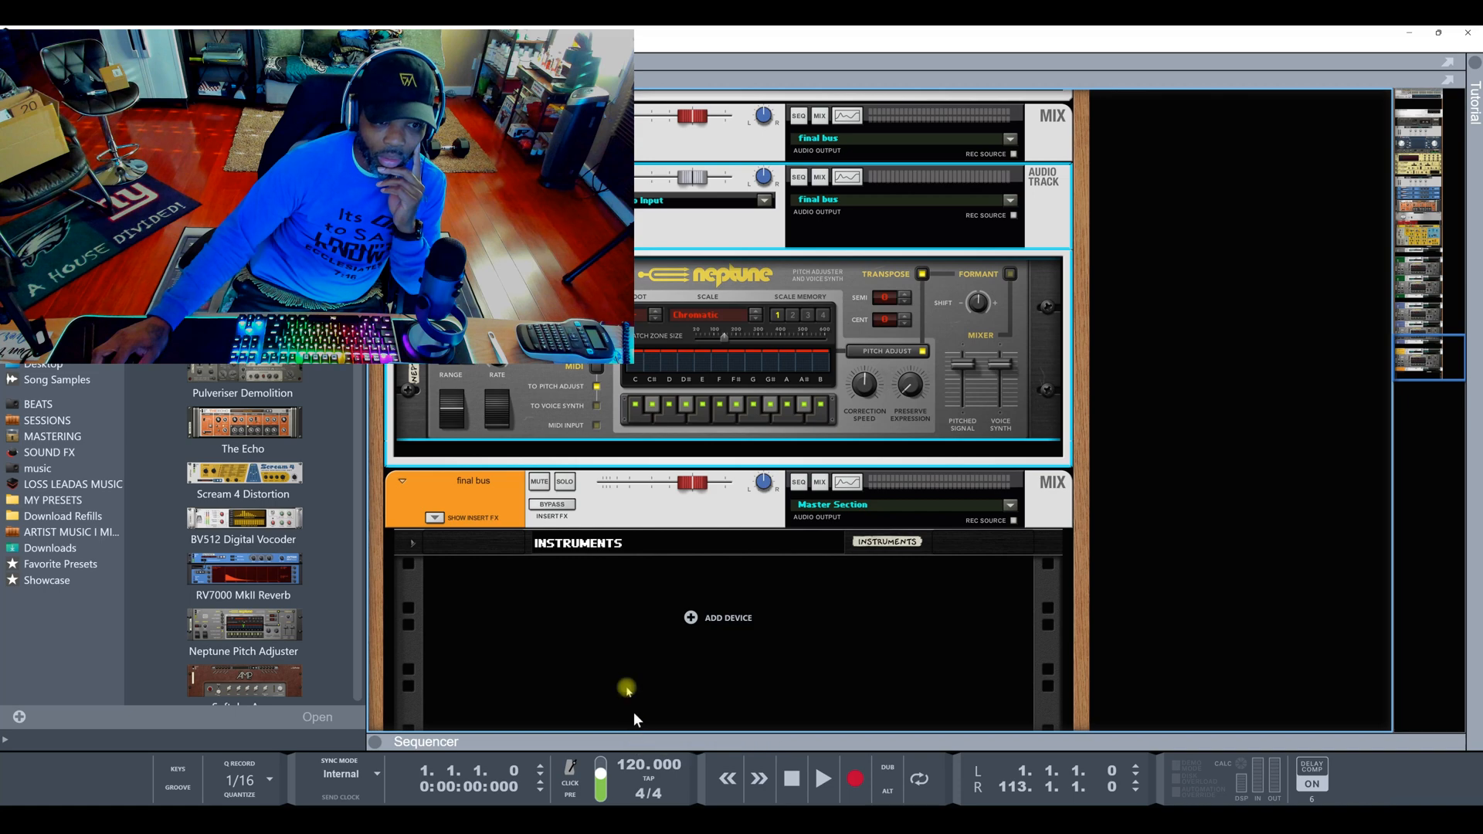
pyautogui.scroll(3, 572, 579)
pyautogui.scroll(10, 571, 579)
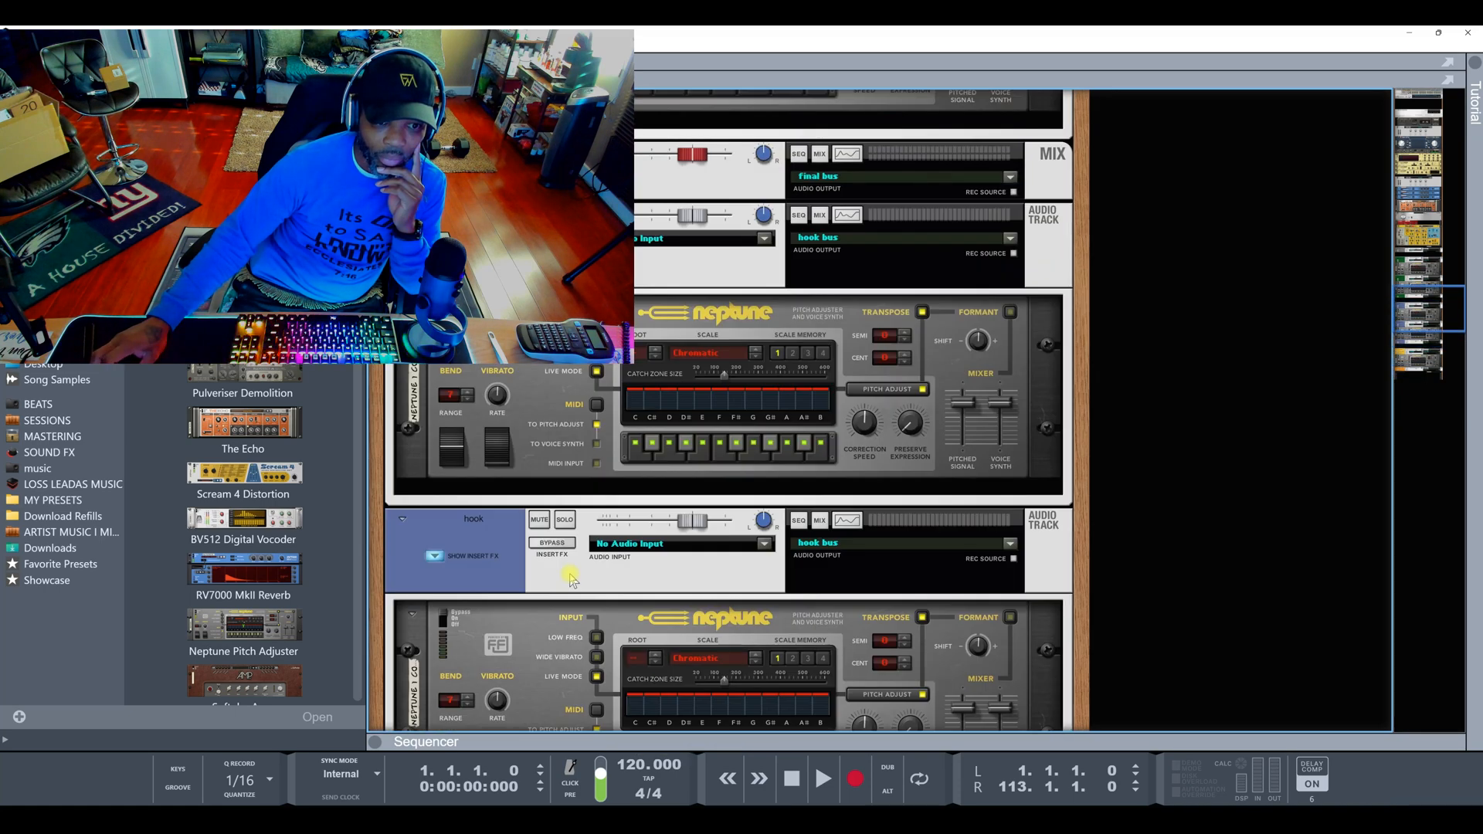
pyautogui.scroll(8, 570, 579)
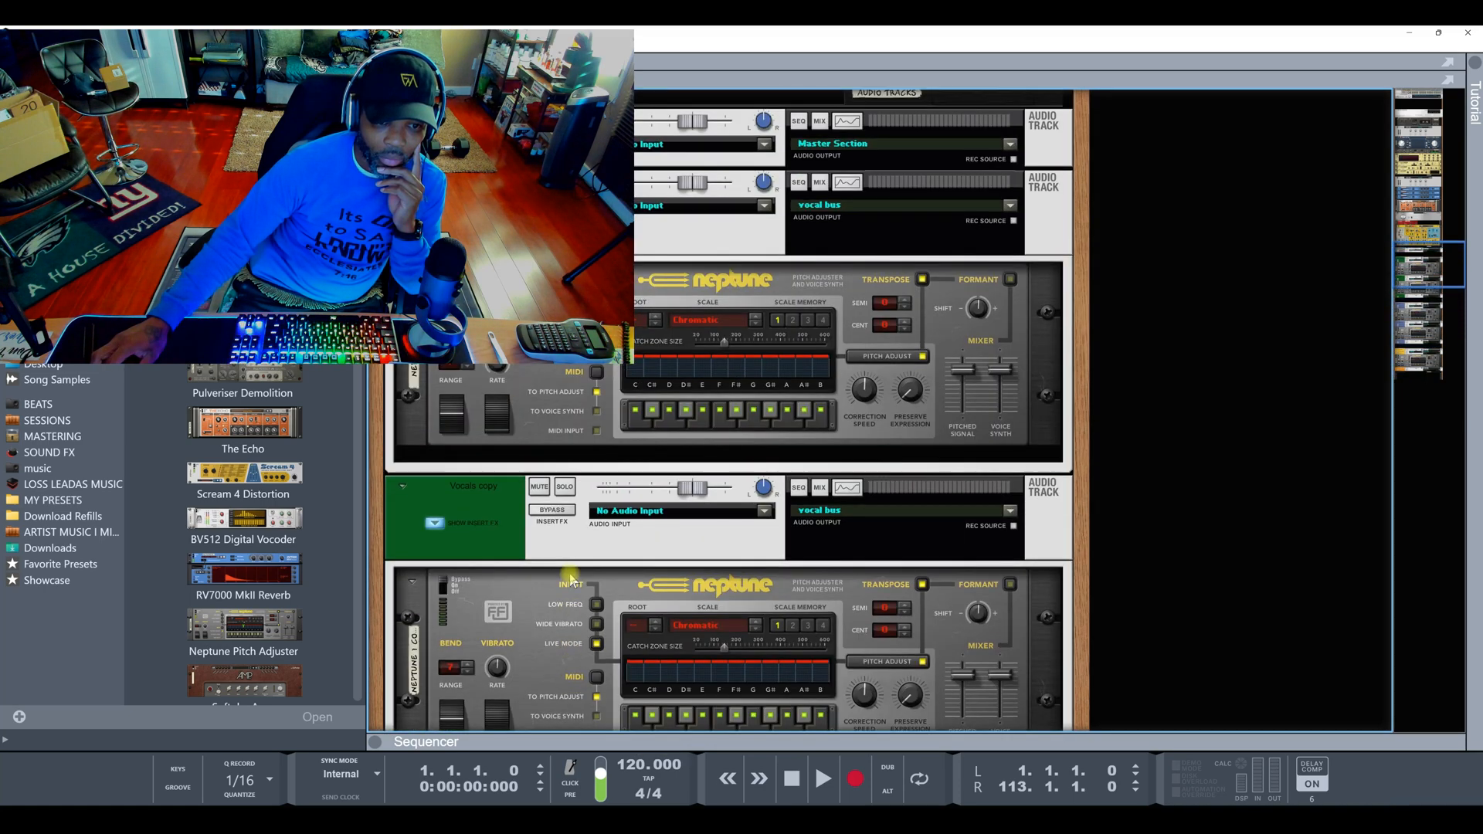
pyautogui.scroll(3, 570, 579)
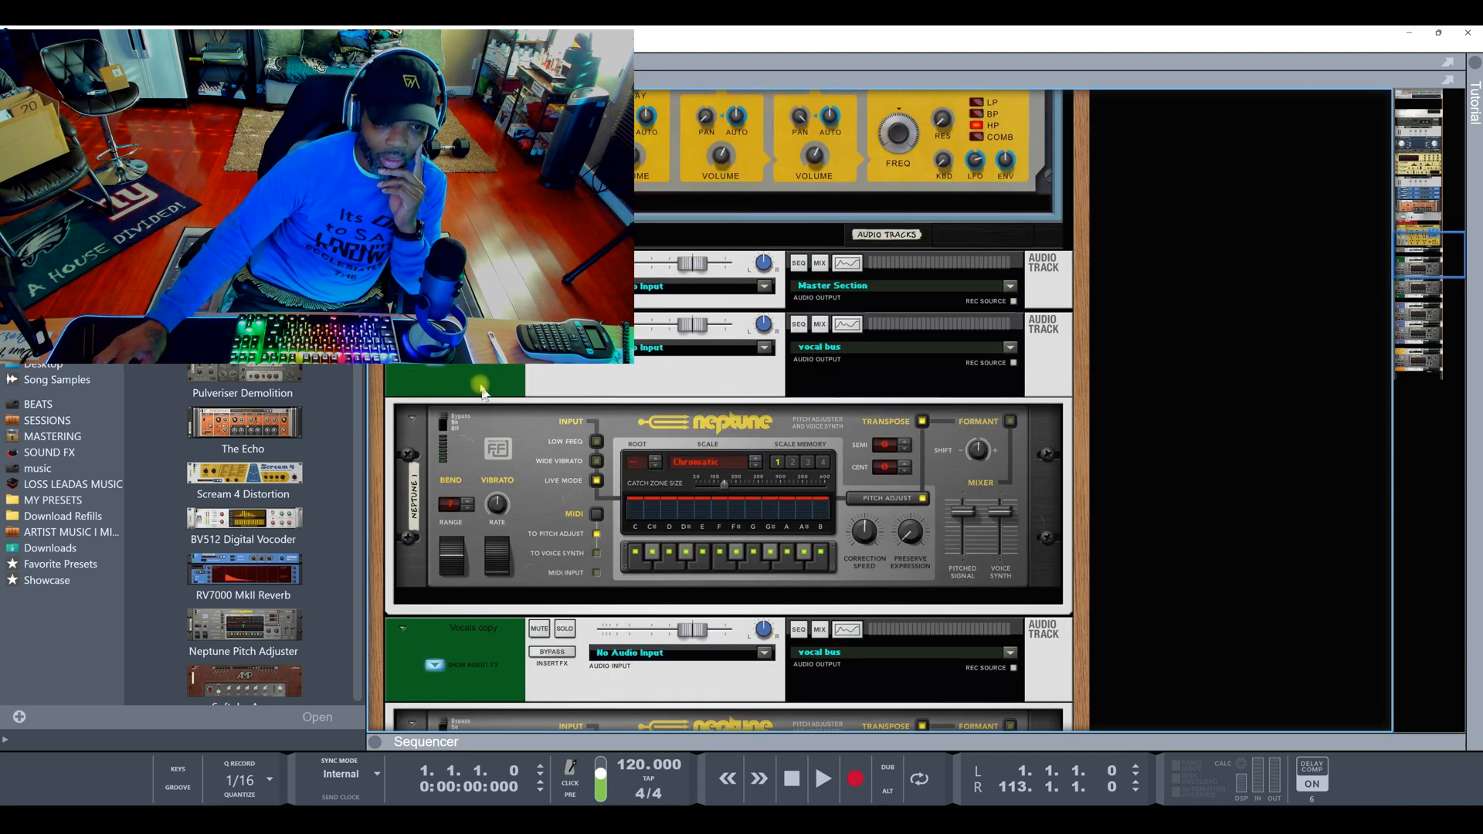
pyautogui.click(445, 366)
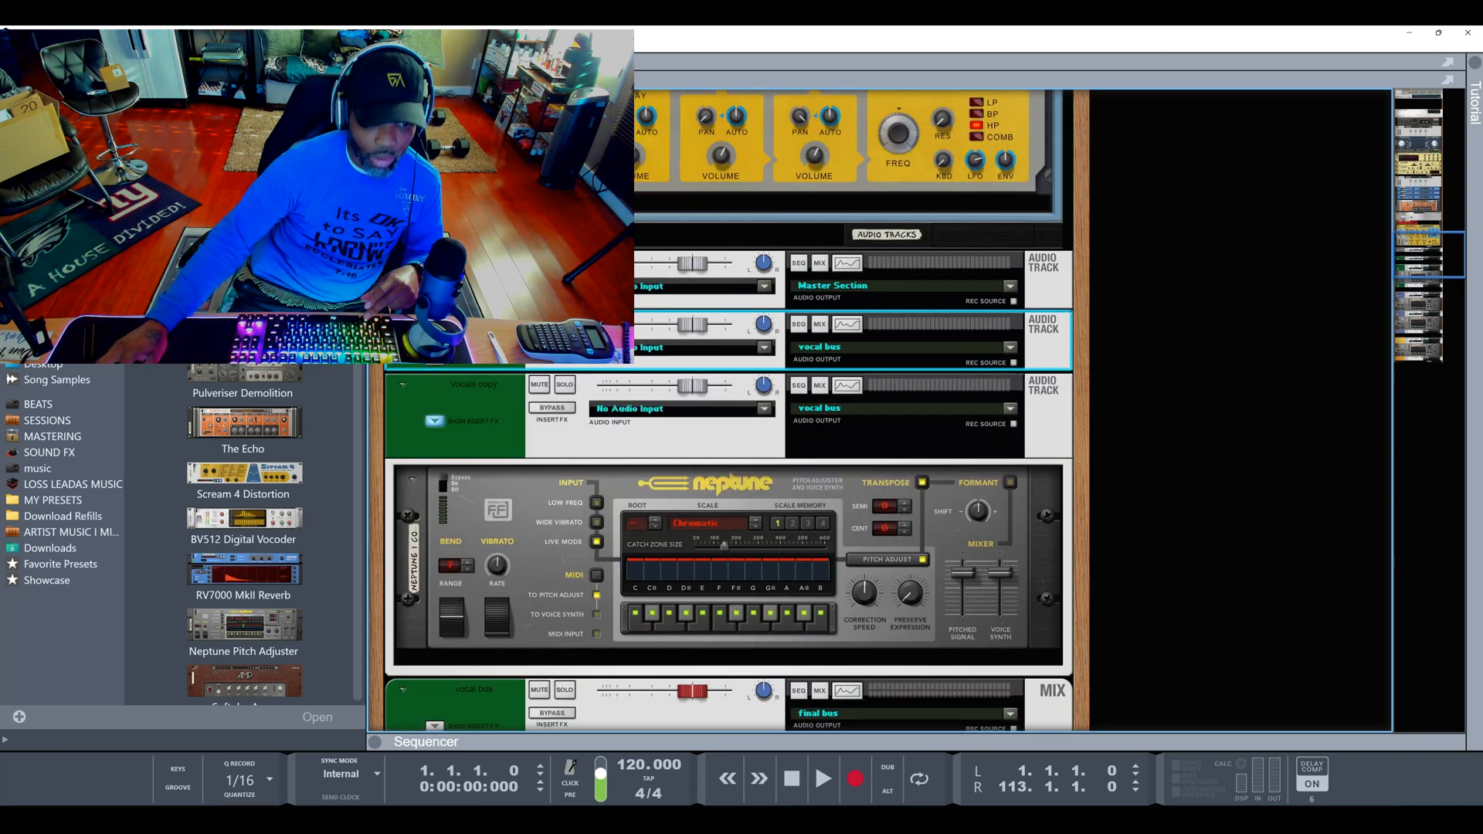
pyautogui.keyDown('alt'); pyautogui.click(403, 323); pyautogui.keyUp('alt')
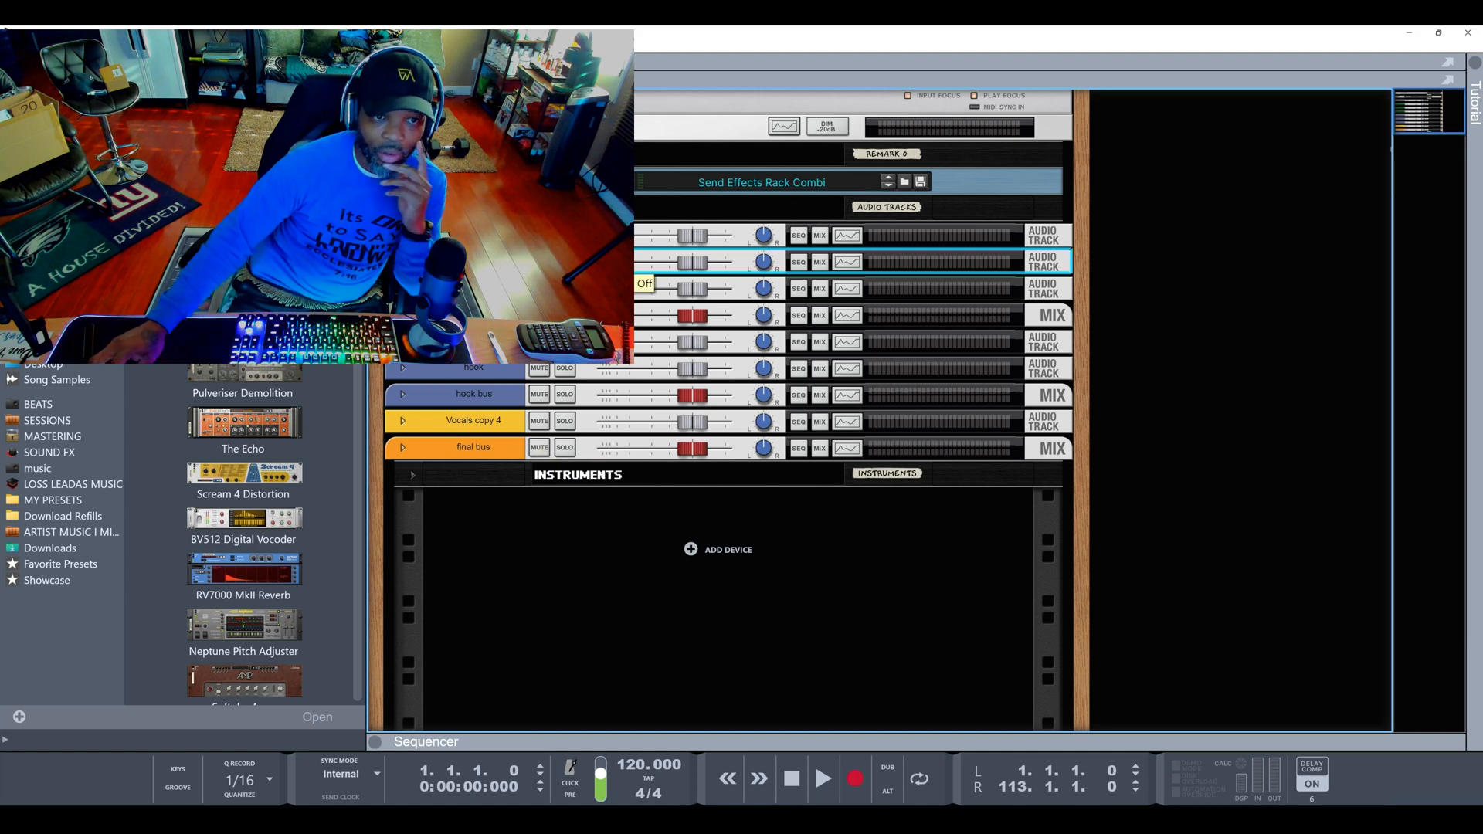
# - In the mixer, select all channels from Vocals through final bus and lower their faders together to about -1.5 dB
pyautogui.press('F5')
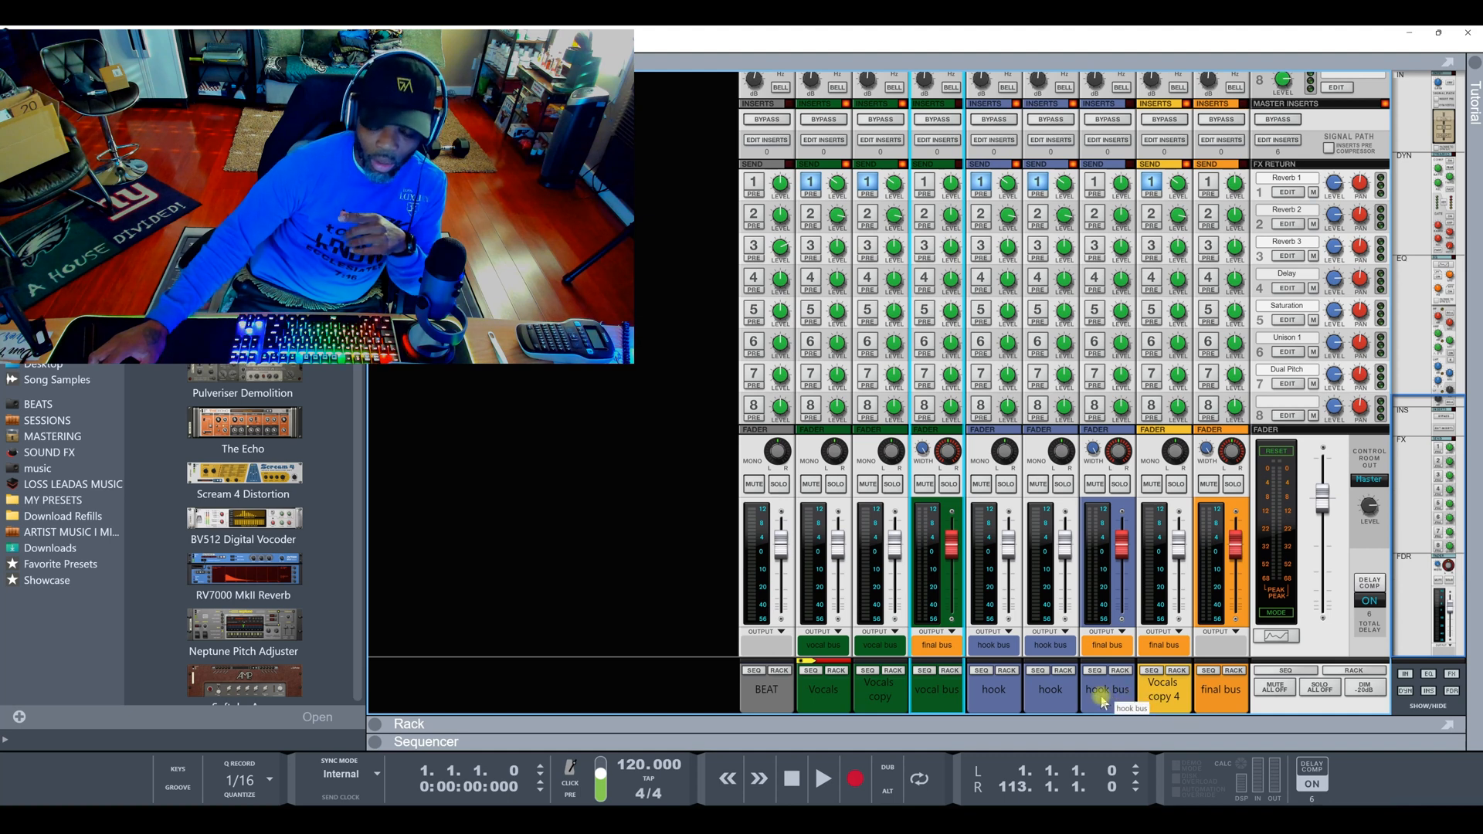
pyautogui.click(833, 700)
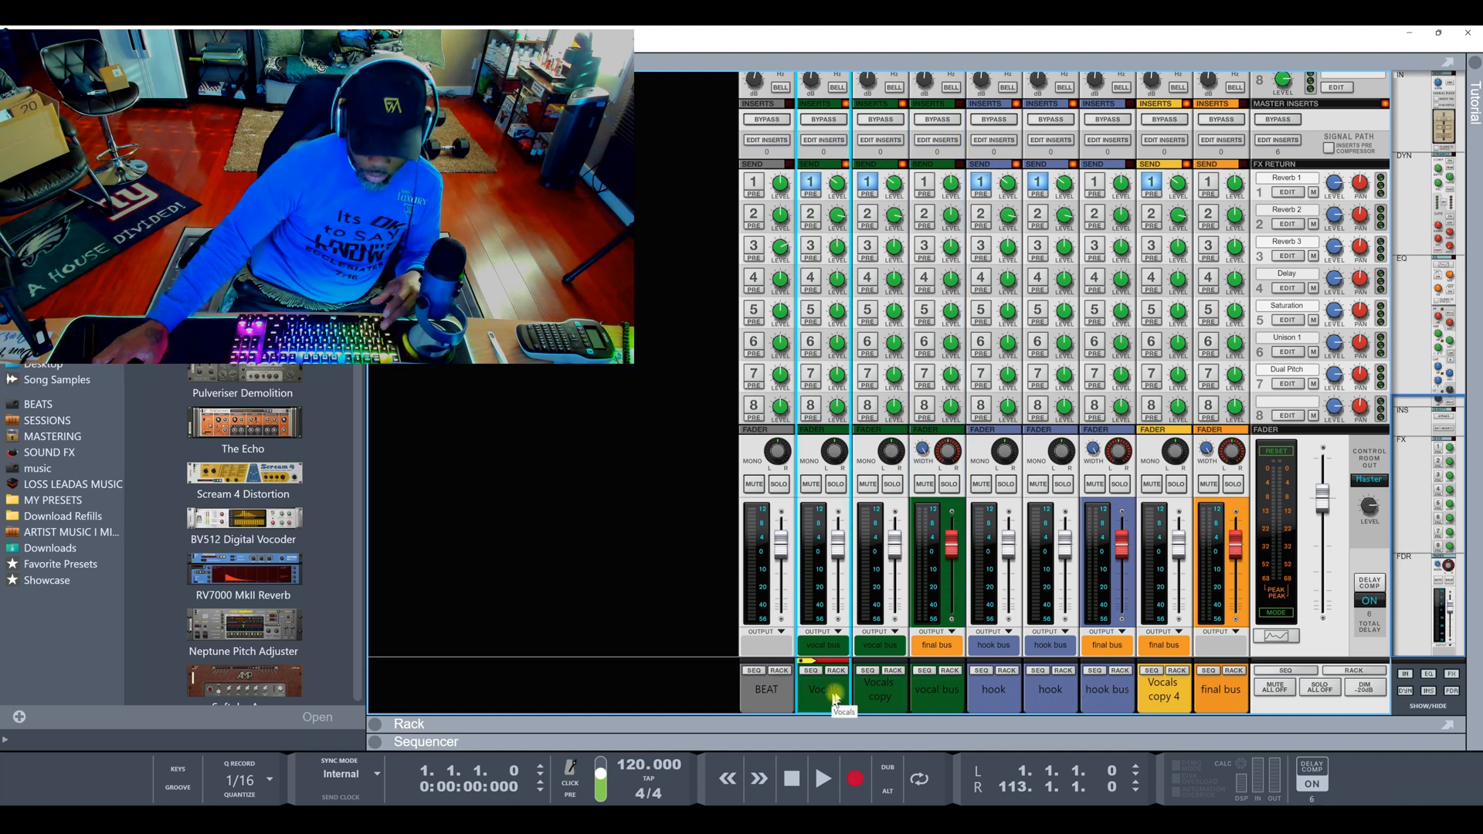
pyautogui.keyDown('shift'); pyautogui.click(1212, 698); pyautogui.keyUp('shift')
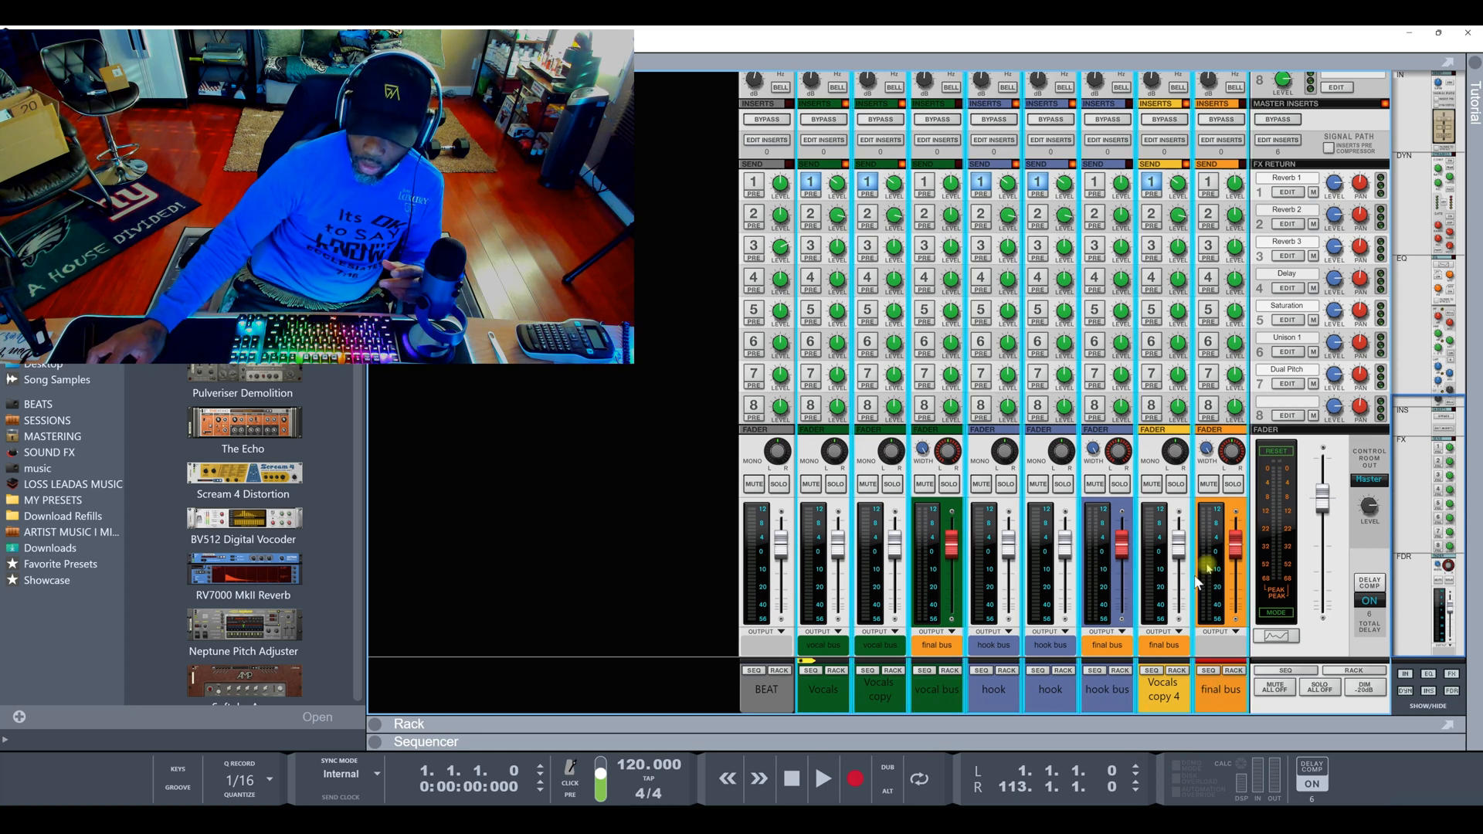
pyautogui.moveTo(1237, 550)
pyautogui.mouseDown()
pyautogui.moveTo(1237, 591)
pyautogui.moveTo(1236, 554)
pyautogui.mouseUp()
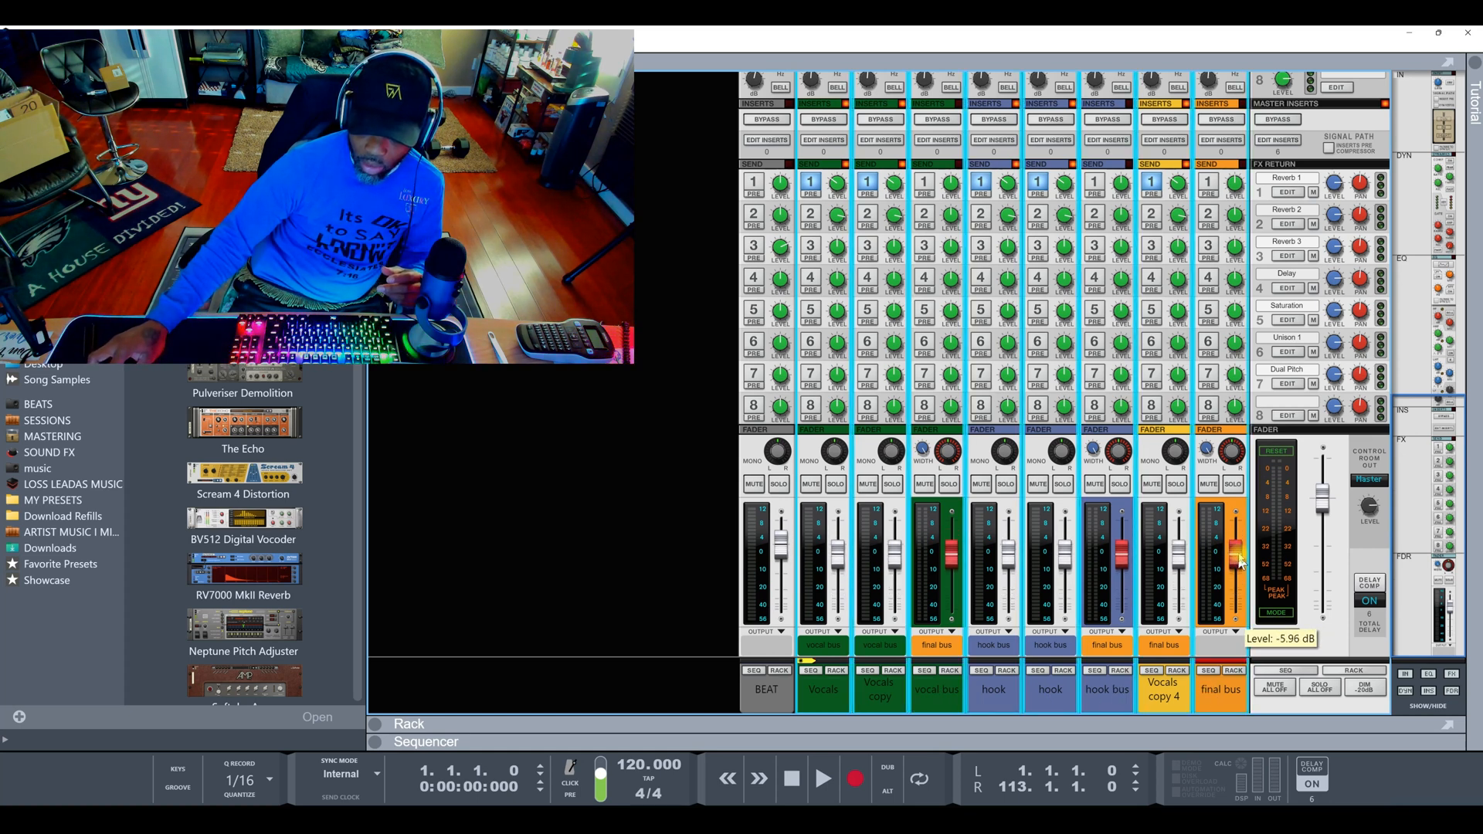
# - Toggle mute on and off for the selected mixer channels, and solo them all together
pyautogui.click(928, 486)
pyautogui.click(929, 486)
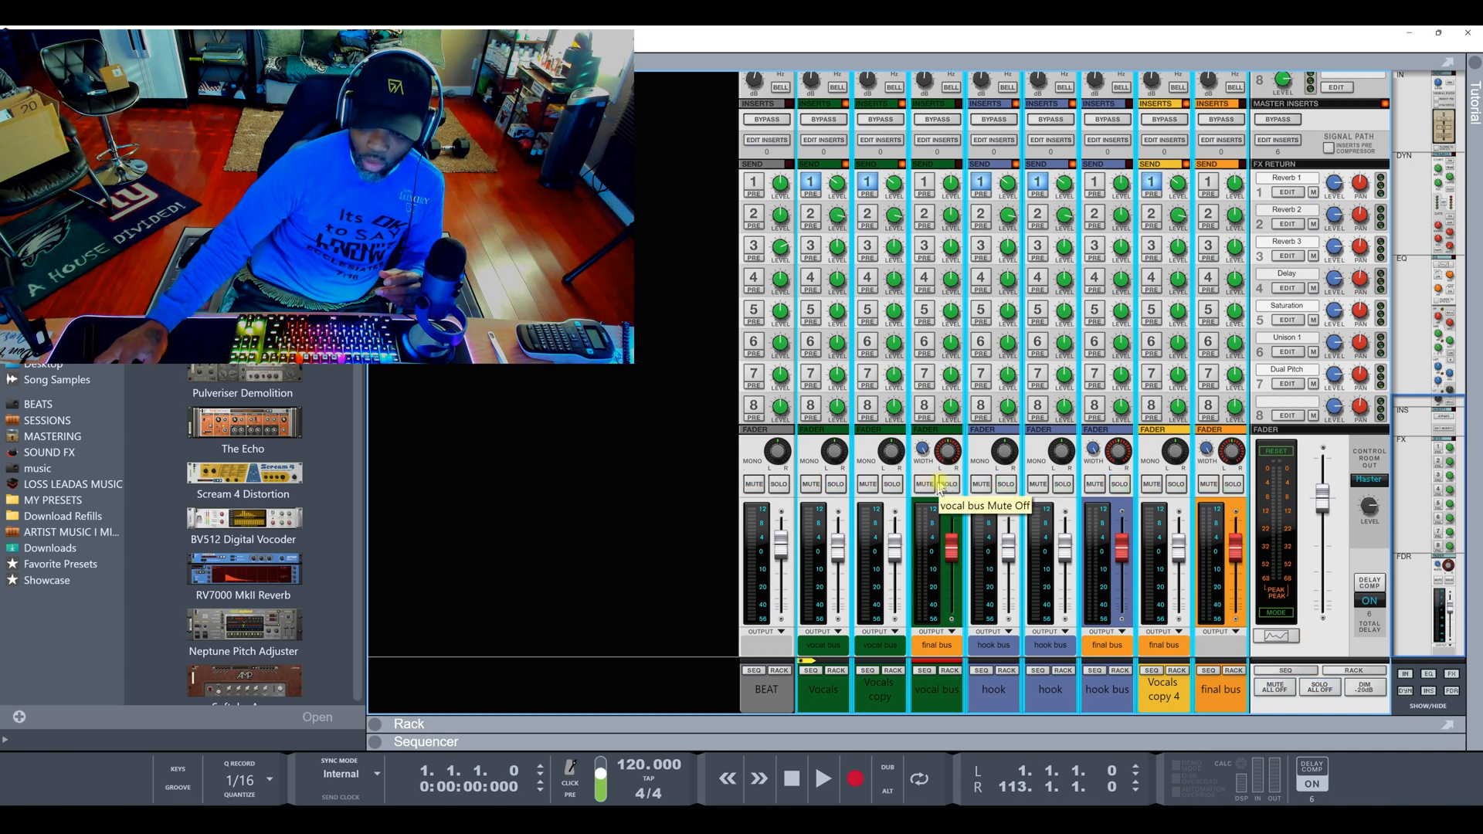
pyautogui.click(873, 487)
pyautogui.click(871, 486)
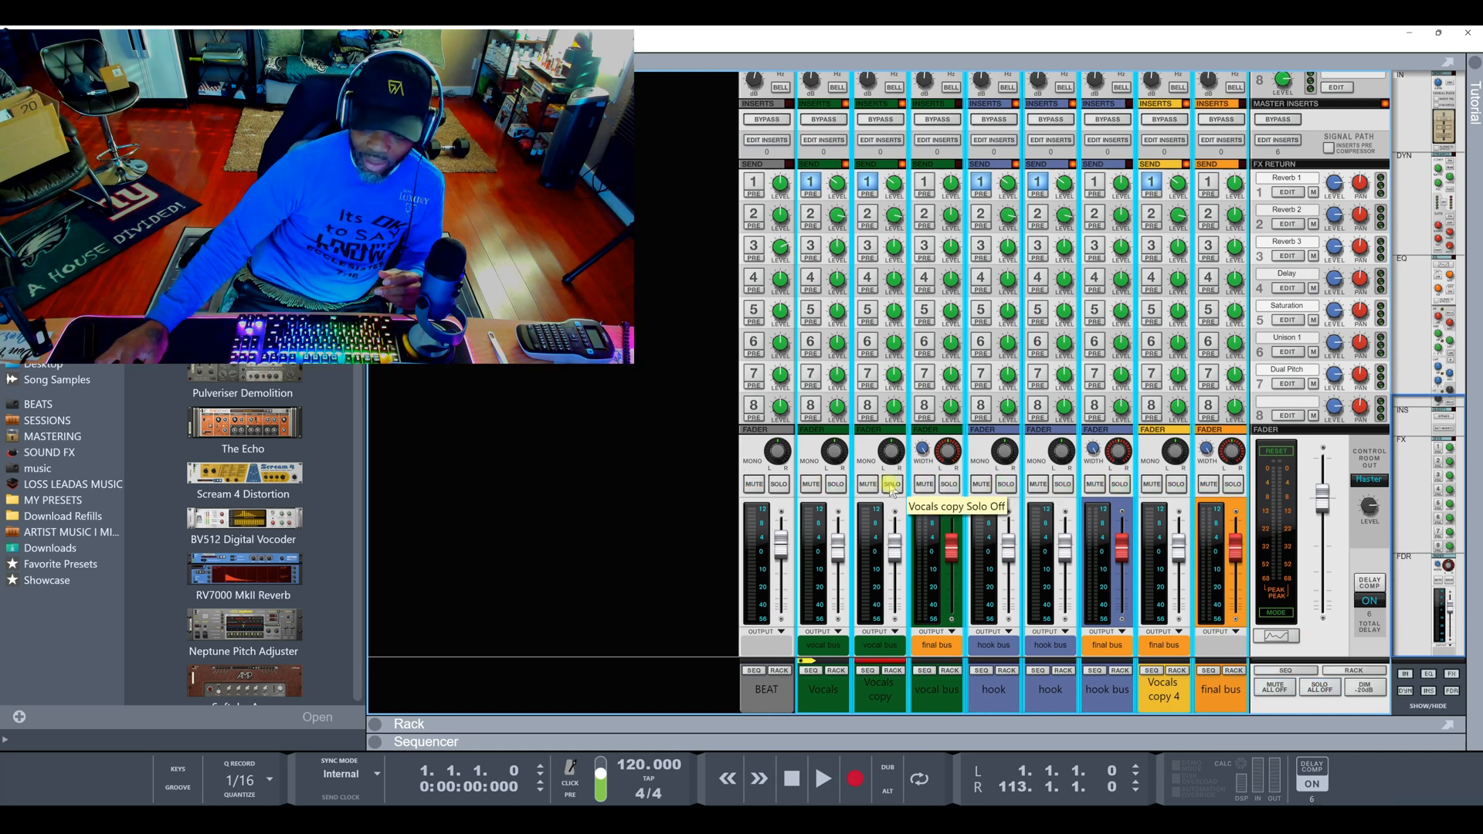
pyautogui.click(892, 486)
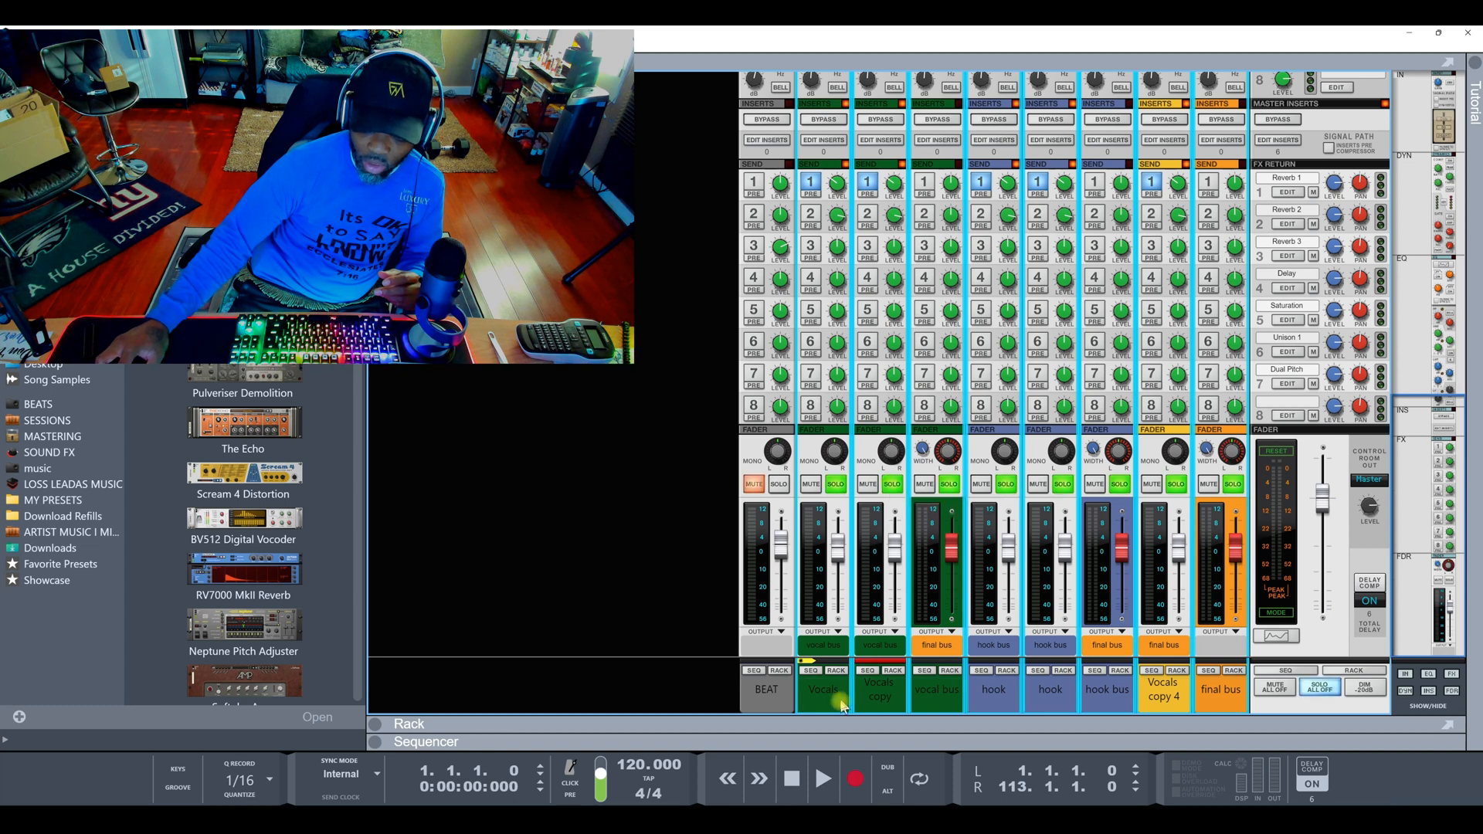
# - In the rack, try selecting the devices from Vocals through final bus as a group, and return to Vocals alone
pyautogui.click(833, 725)
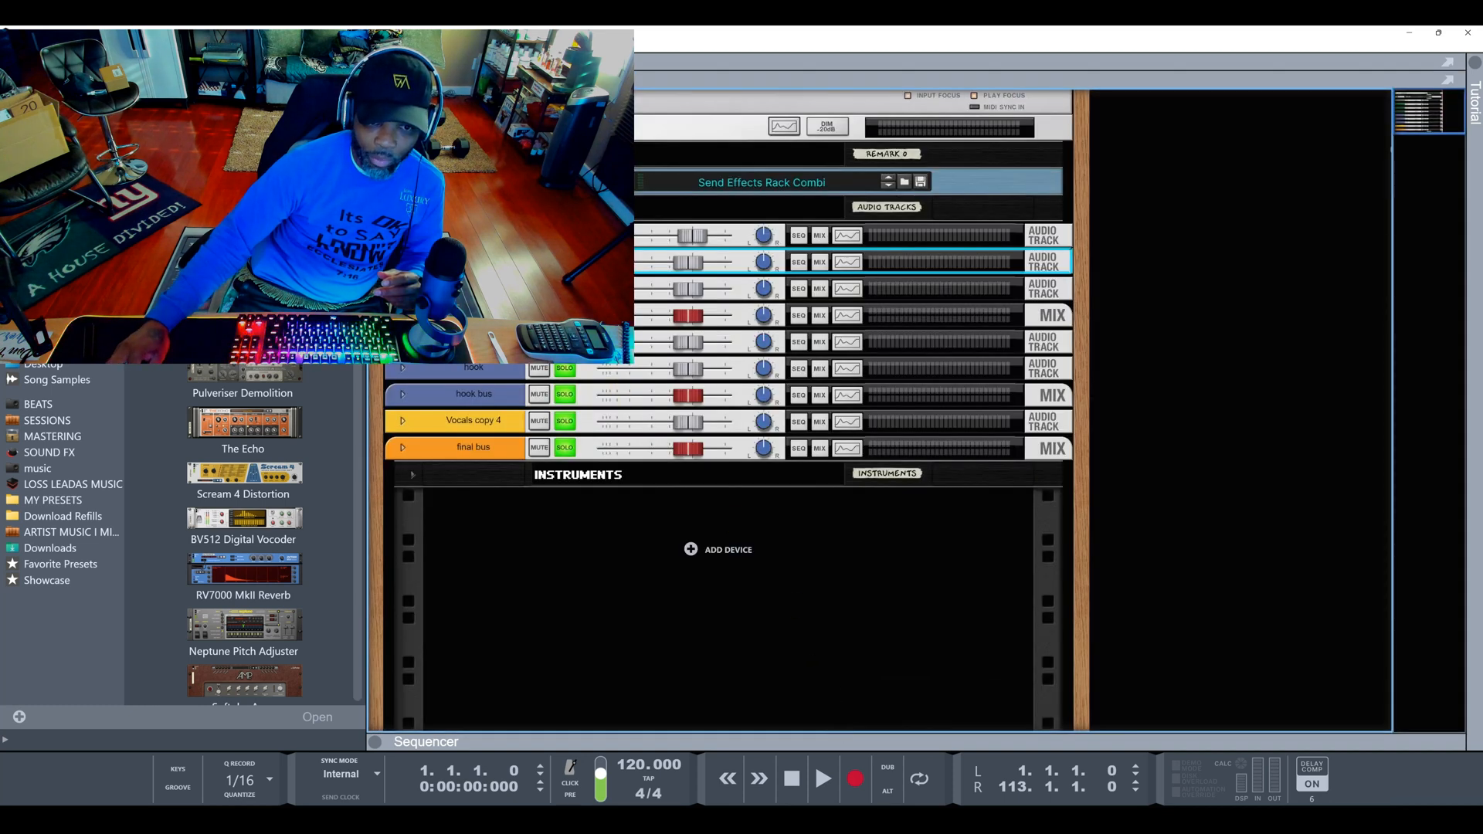
pyautogui.click(474, 288)
pyautogui.click(474, 262)
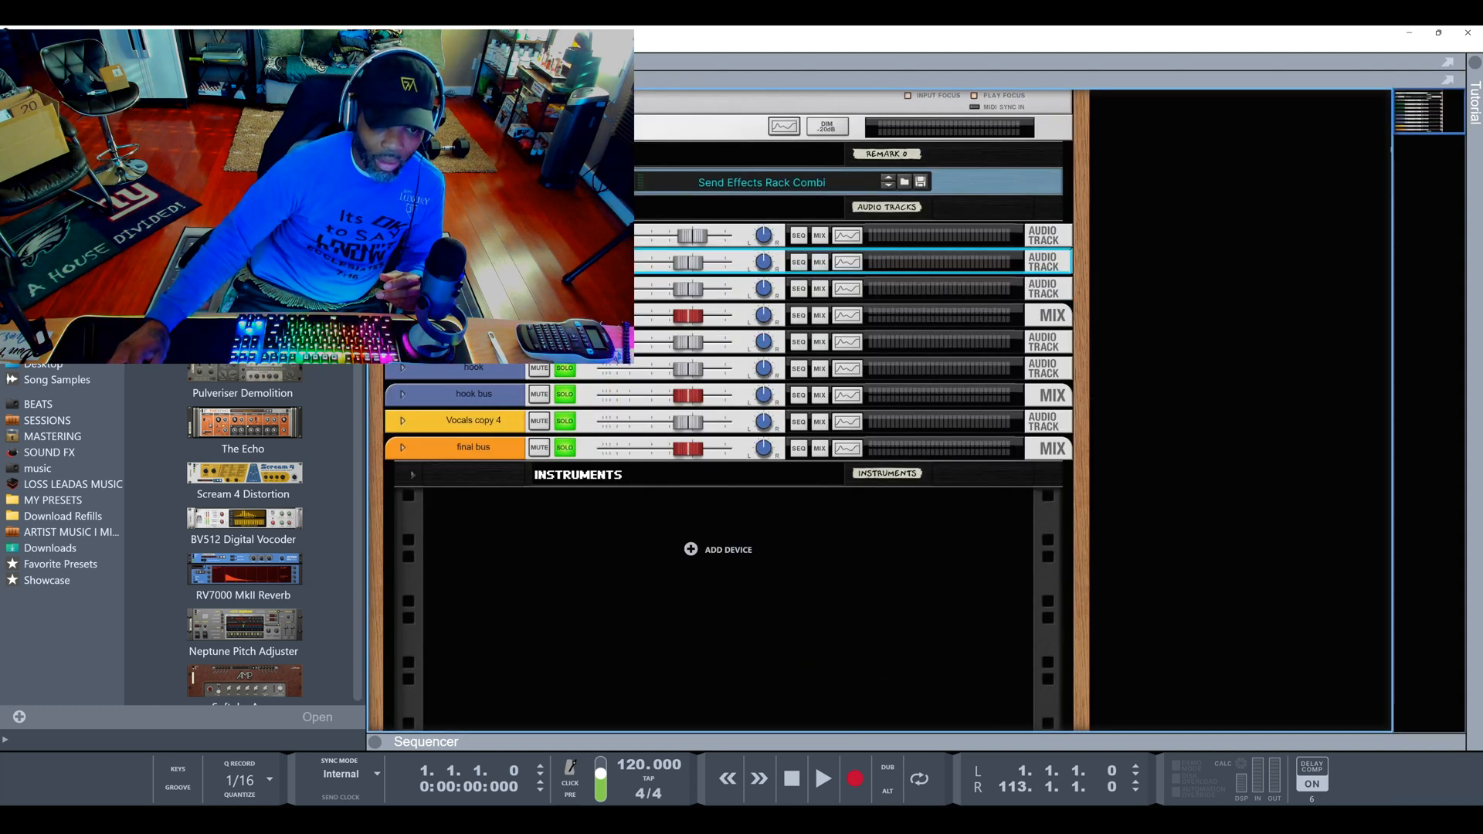
pyautogui.keyDown('shift'); pyautogui.click(476, 451); pyautogui.keyUp('shift')
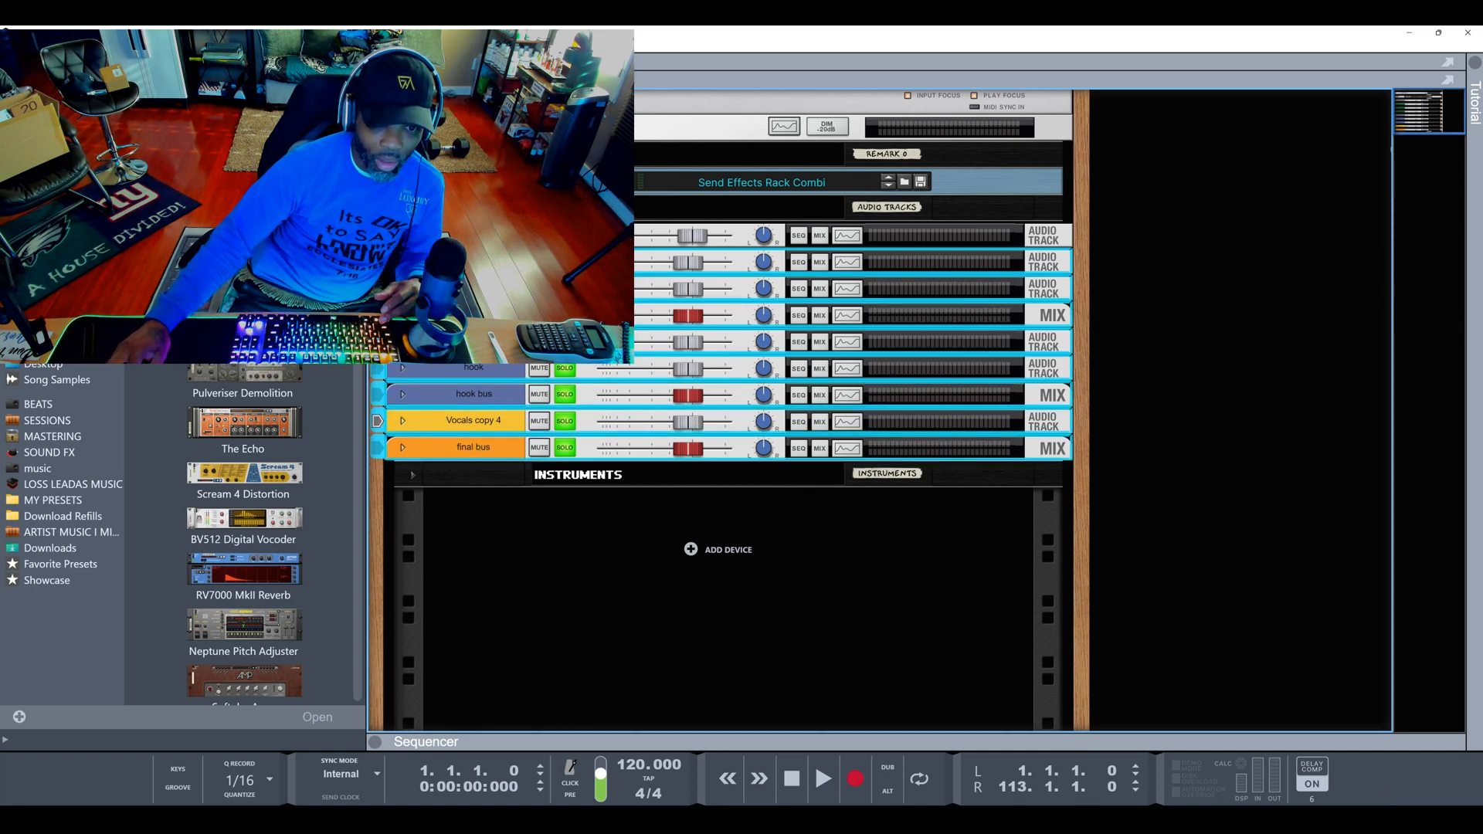
pyautogui.click(474, 261)
pyautogui.click(474, 236)
pyautogui.click(473, 288)
pyautogui.click(473, 236)
pyautogui.click(474, 289)
pyautogui.click(474, 262)
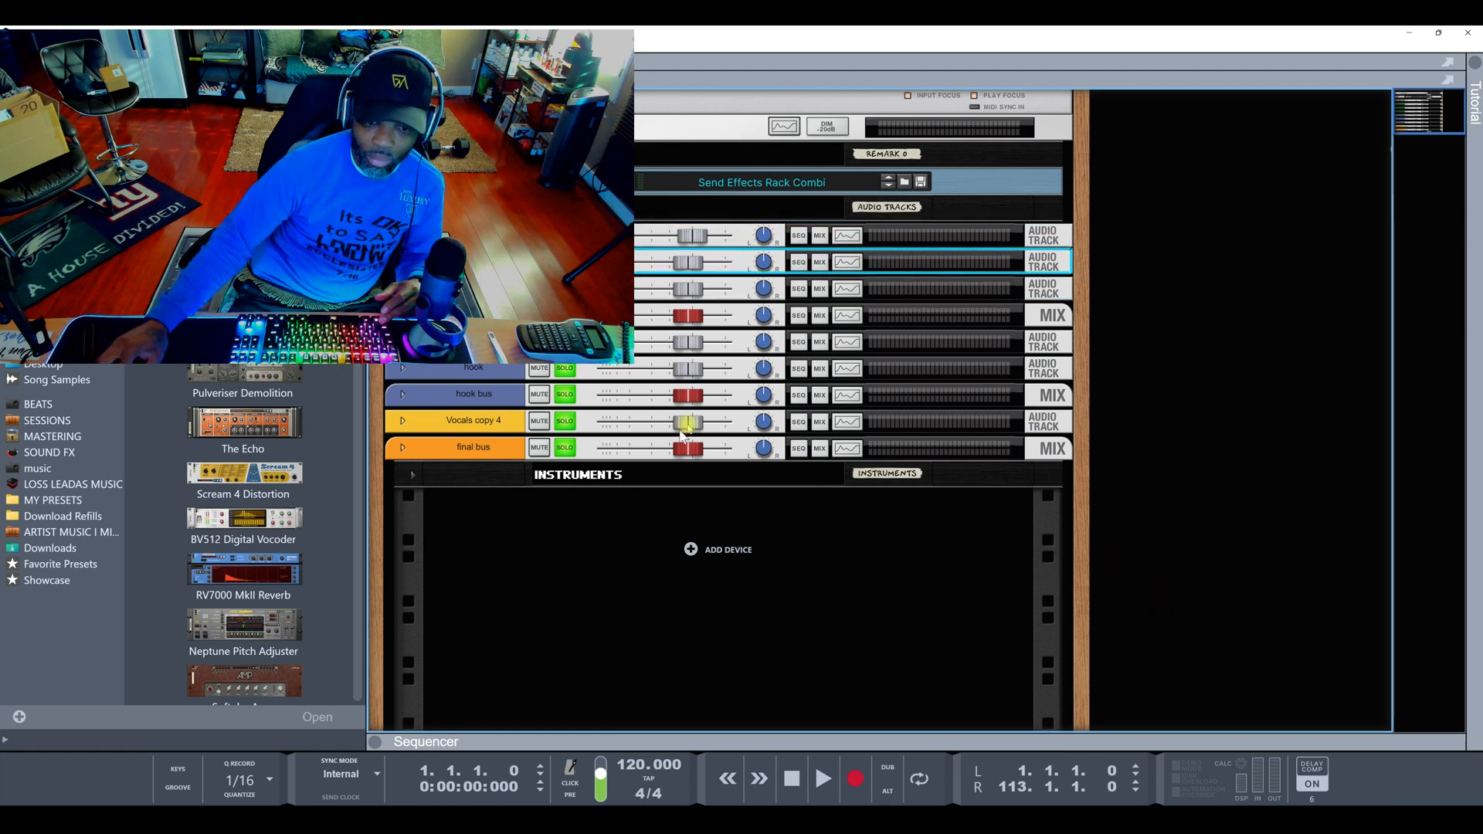
# - Return to the mixer and turn off solo on all channels
pyautogui.press('F5')
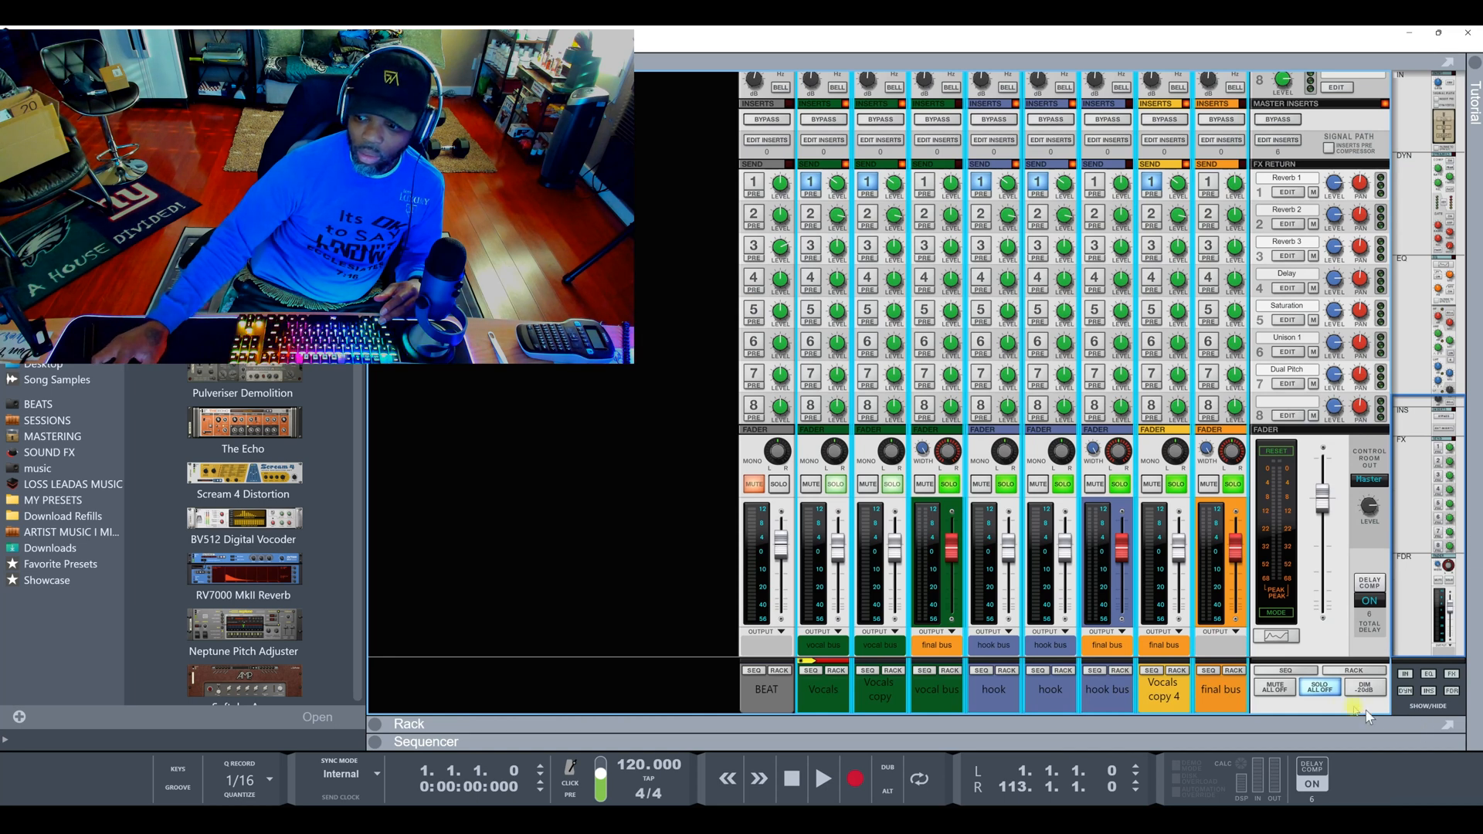
pyautogui.click(1327, 692)
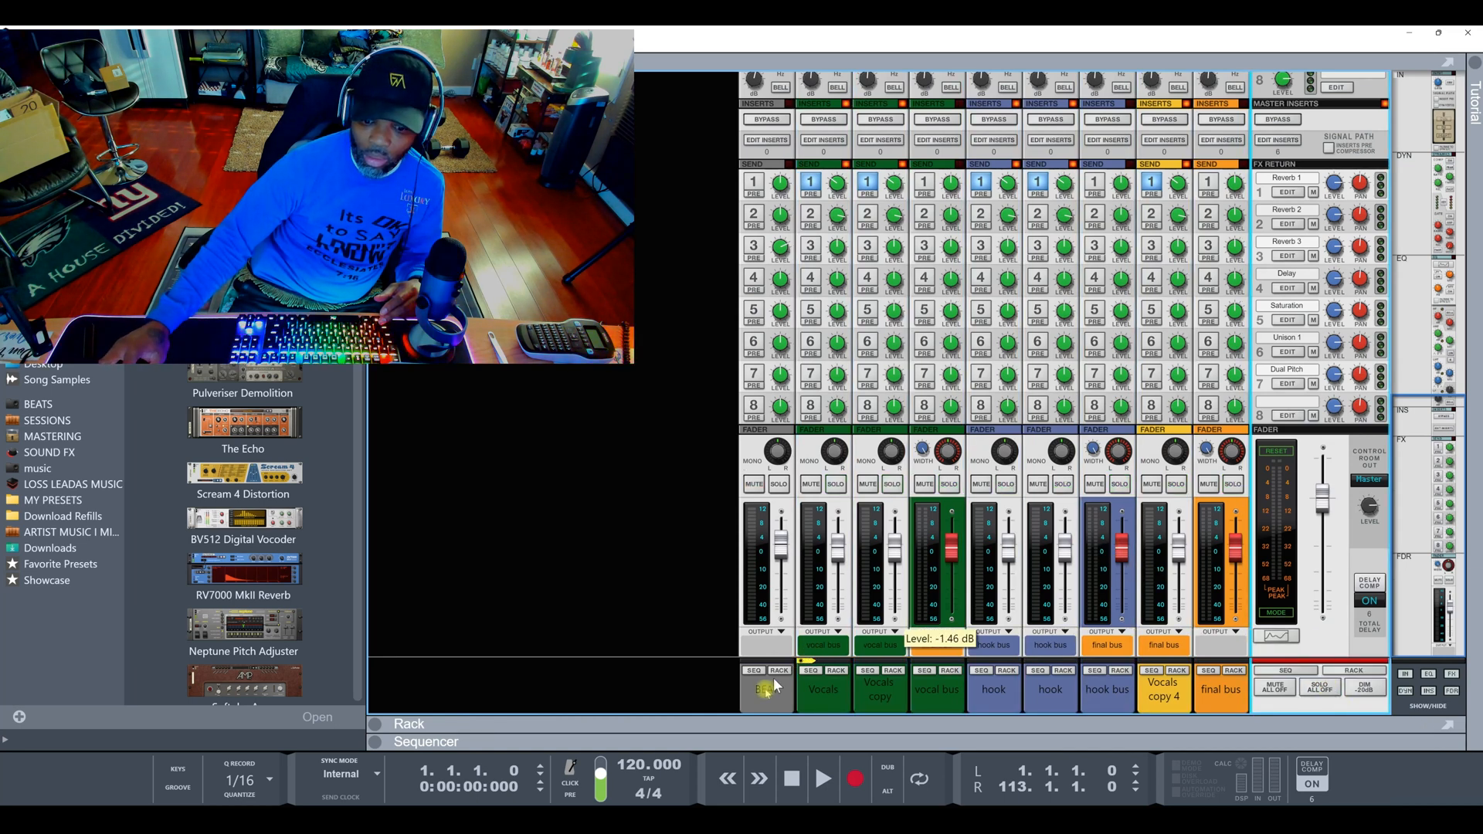
# - In the rack, select Vocals through final bus, solo only final bus, and turn its solo back off
pyautogui.doubleClick(746, 724)
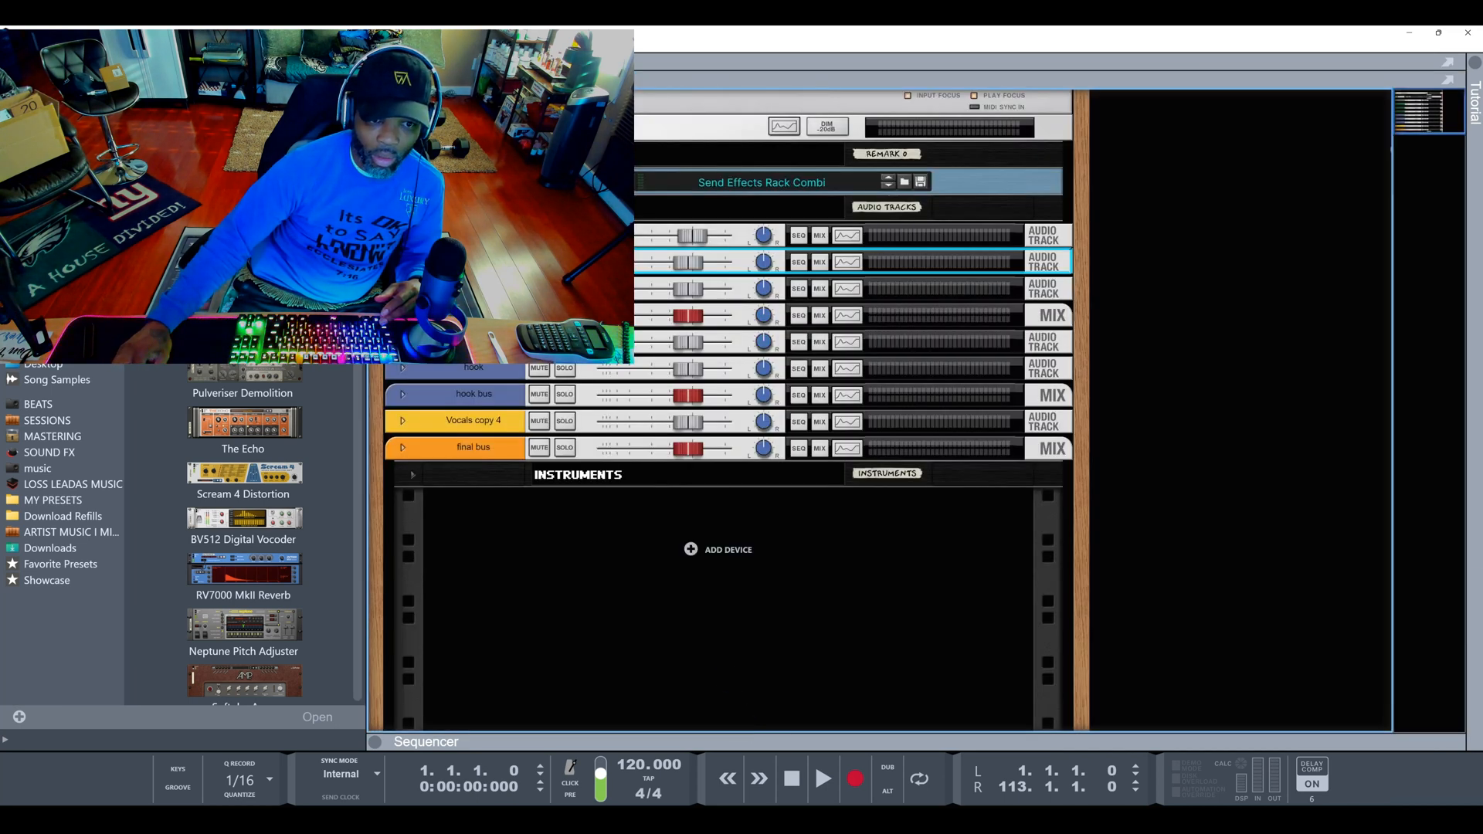
pyautogui.keyDown('shift'); pyautogui.click(495, 448); pyautogui.keyUp('shift')
pyautogui.click(565, 448)
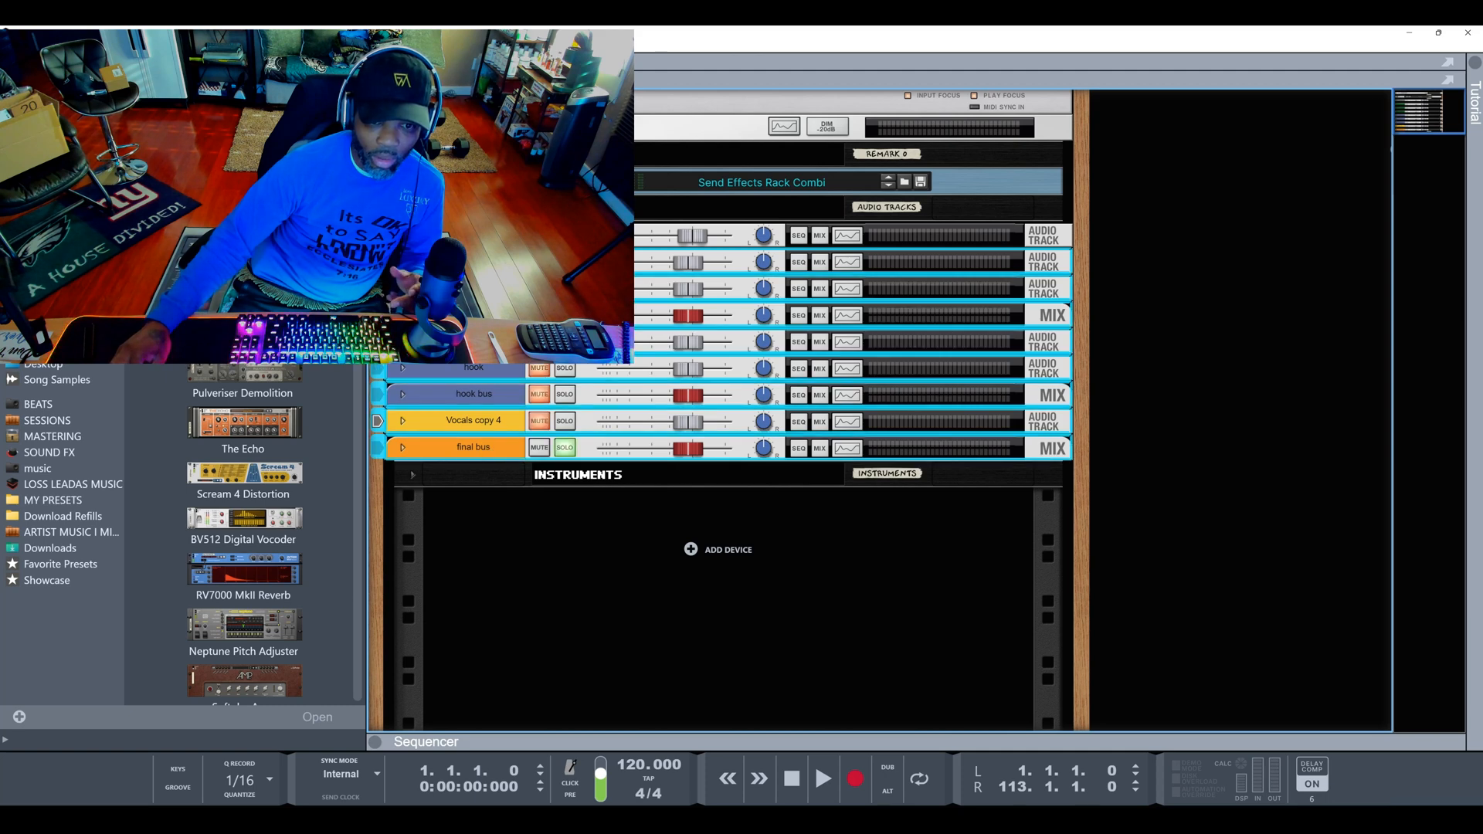
pyautogui.click(565, 263)
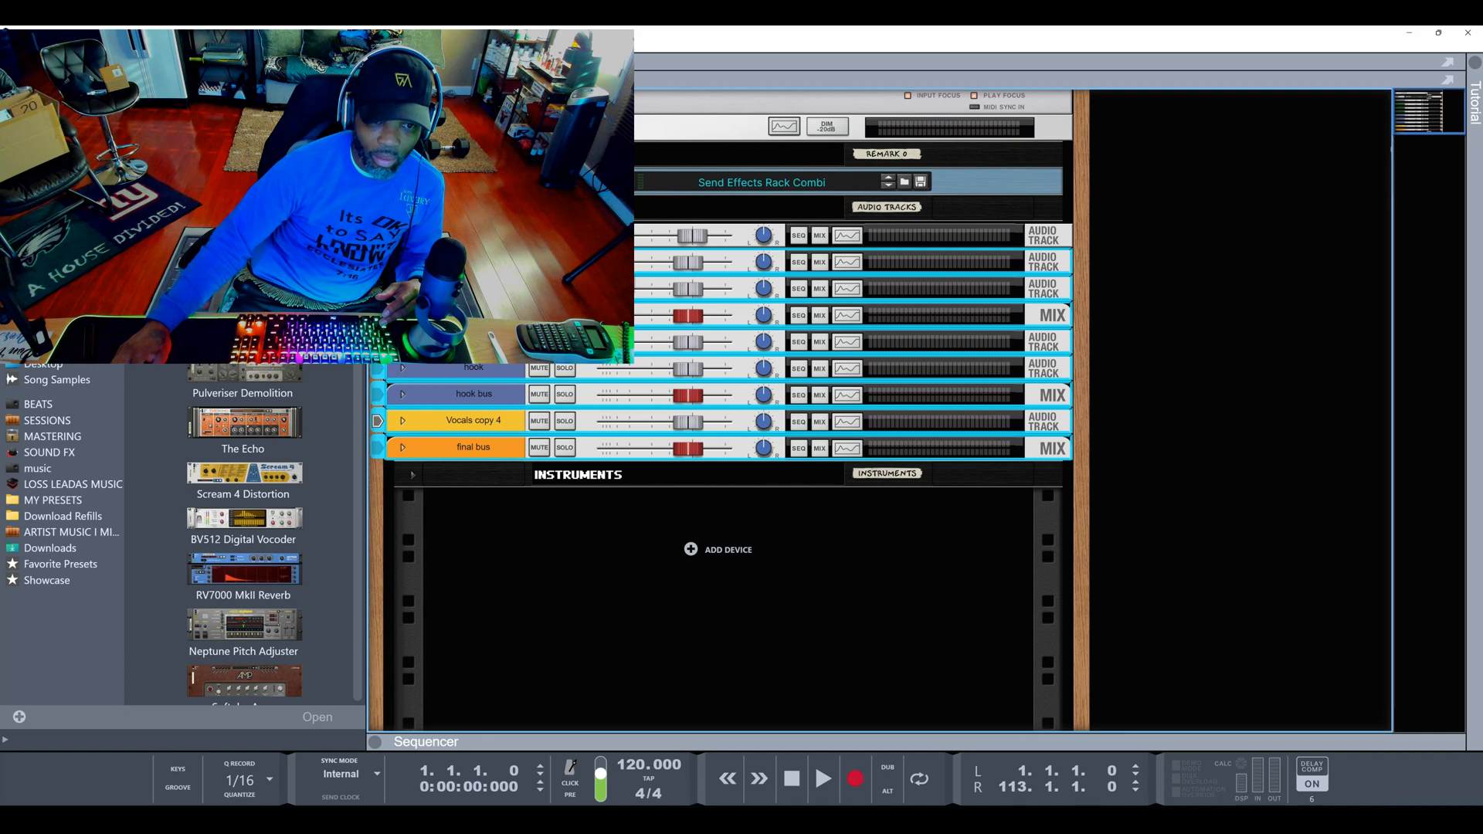
# - In the mixer, open the output routing choices of the vocal bus channel
pyautogui.press('F5')
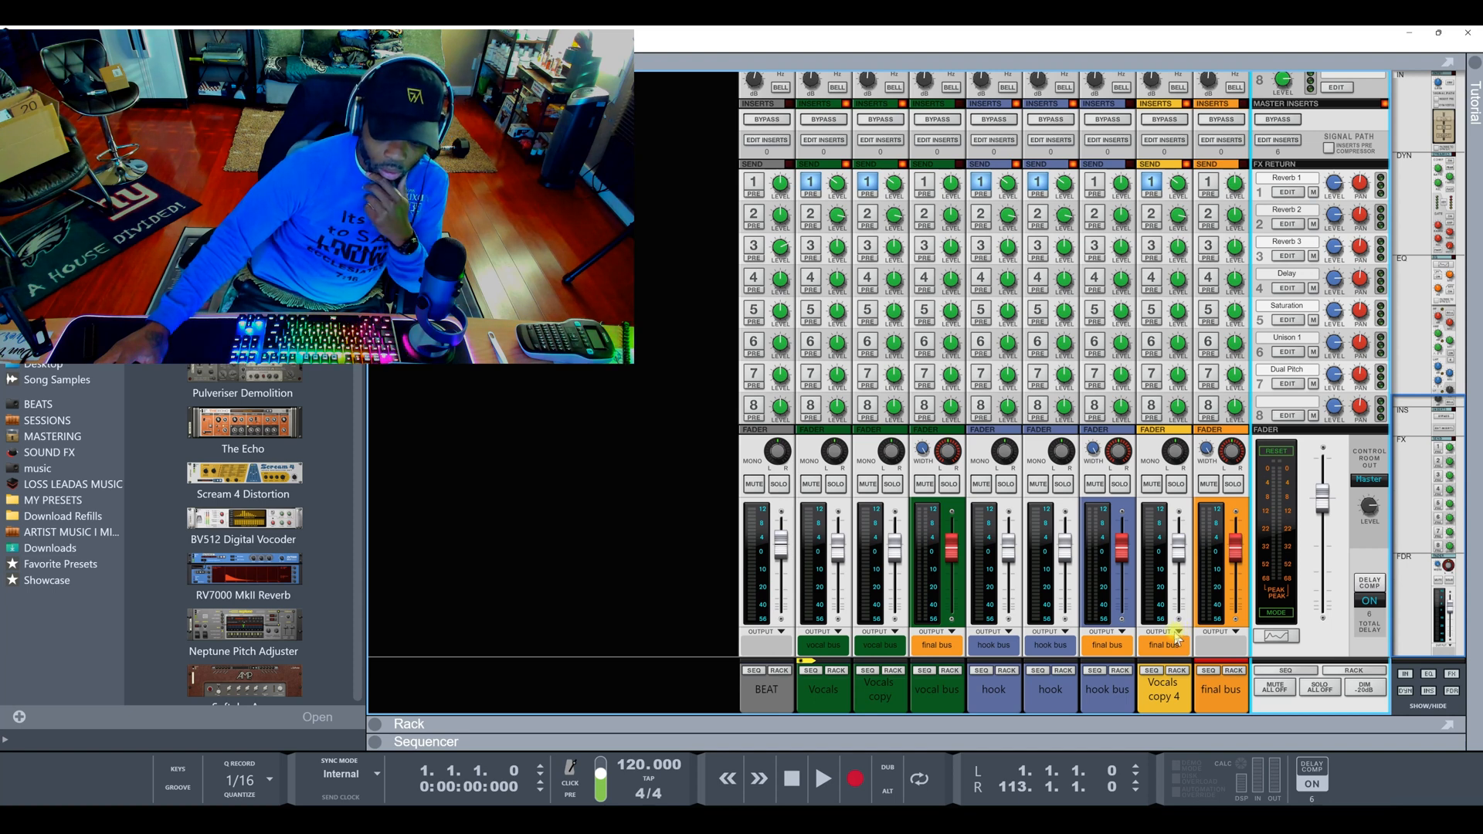
pyautogui.click(953, 633)
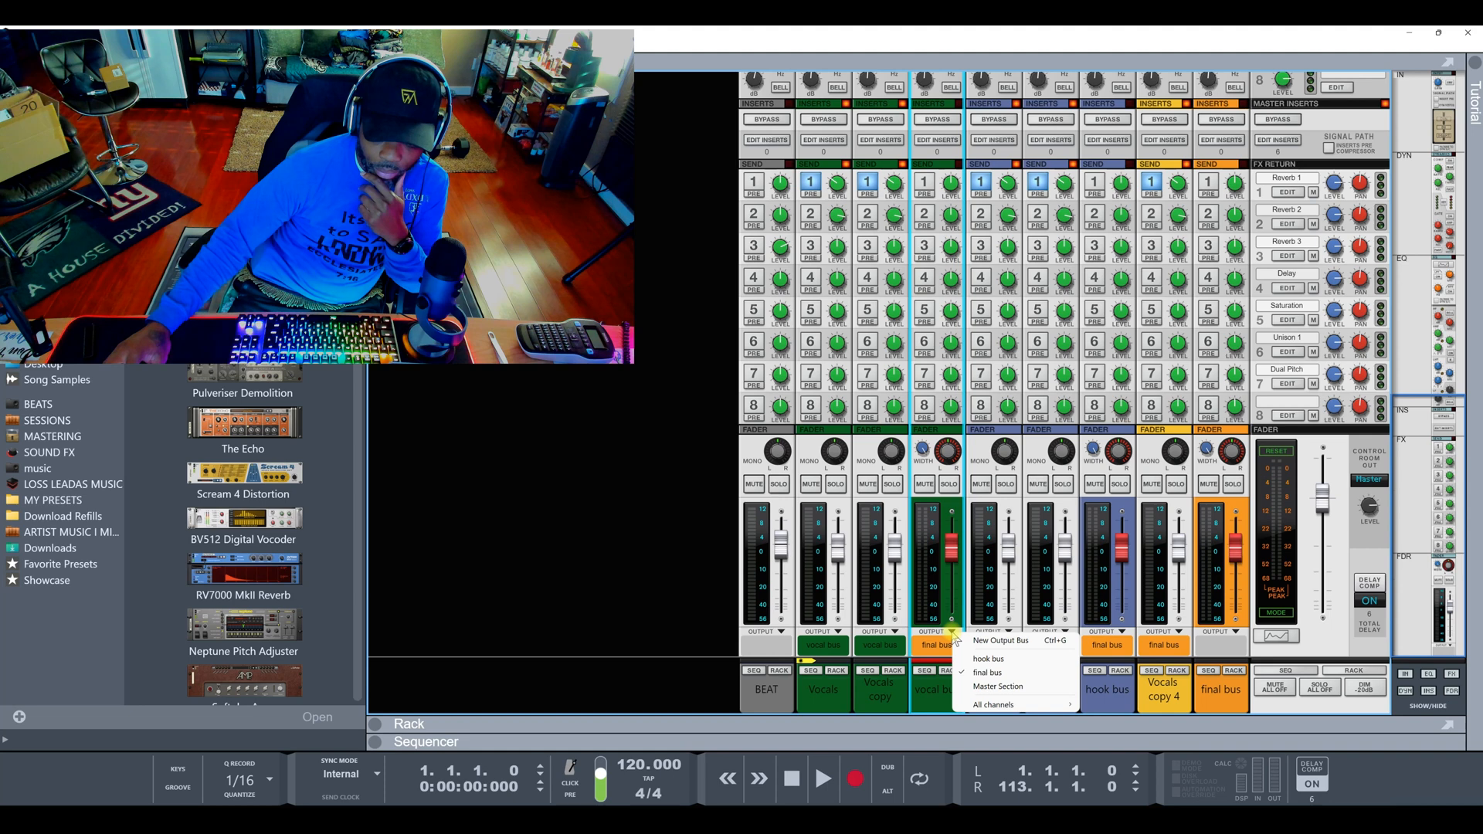